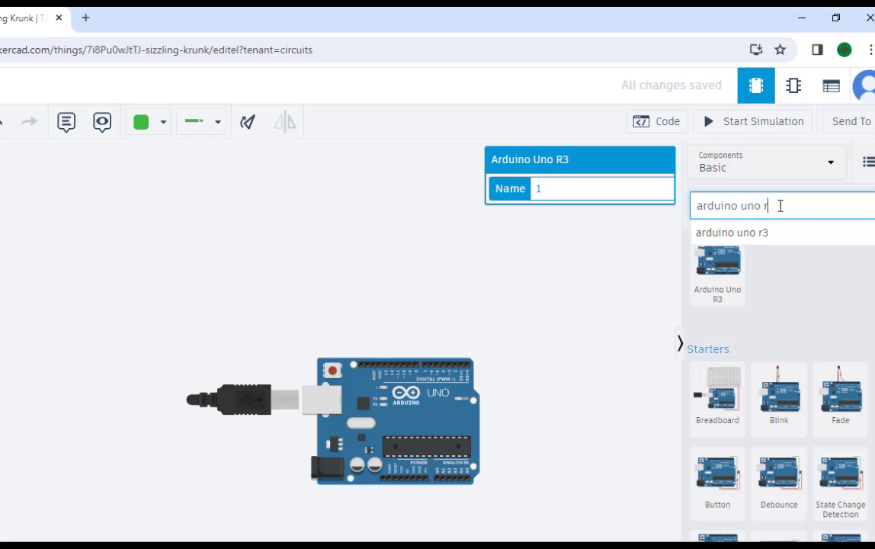
- Search for 'breadboard small' and place it above the Arduino
key("ctrl+a")
key("BackSpace")
type("brea")
type("d")
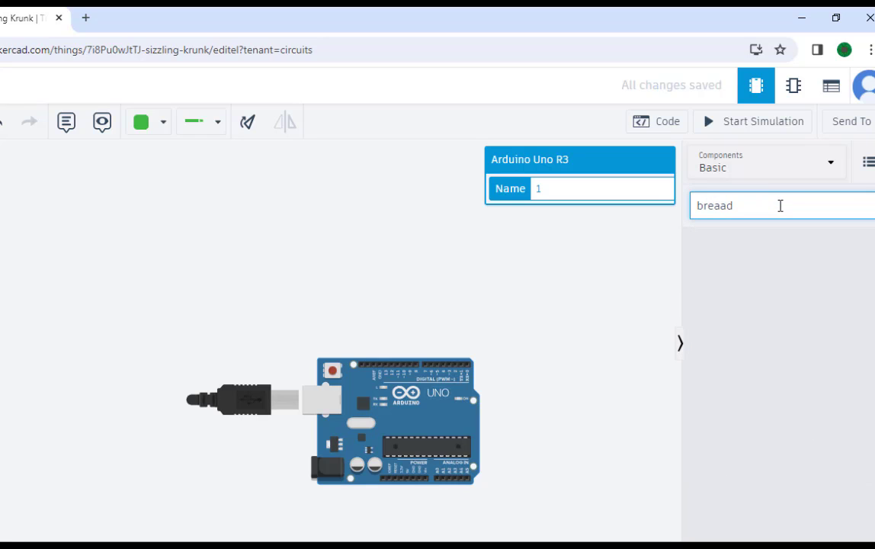
key("ctrl+a")
type("brea")
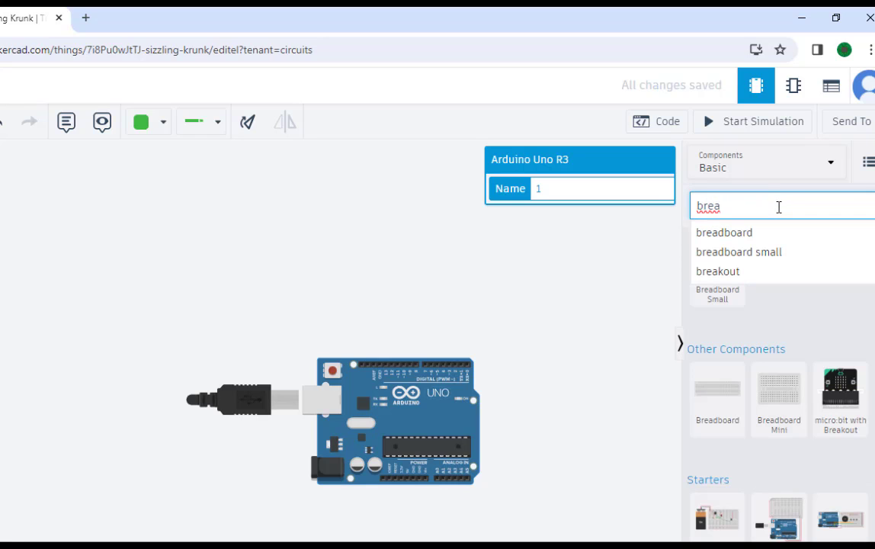
left_click(716, 250)
left_click_drag(728, 283, 400, 236)
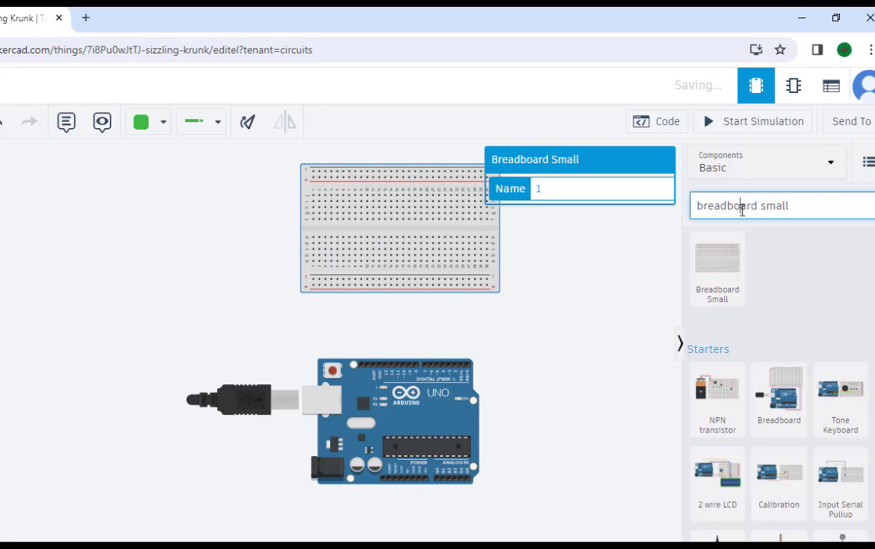
triple_click(692, 196)
left_click(684, 196)
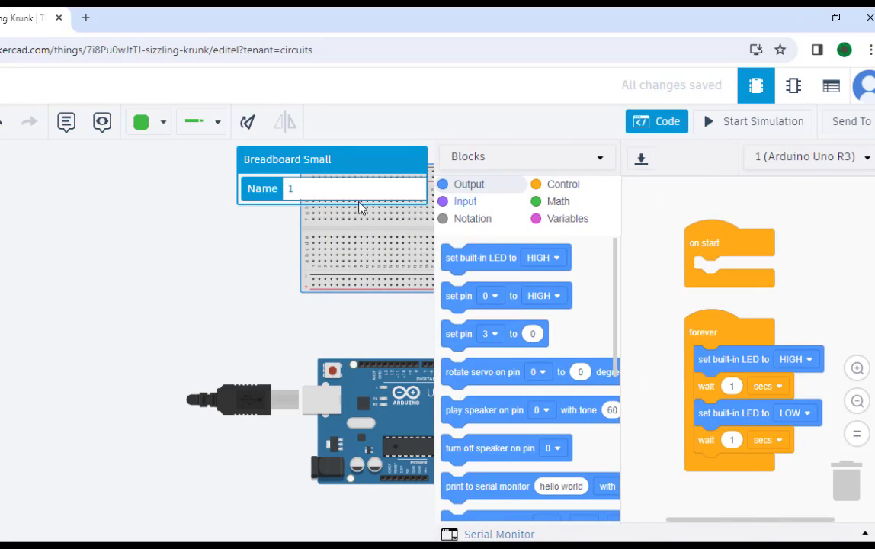
left_click(379, 196)
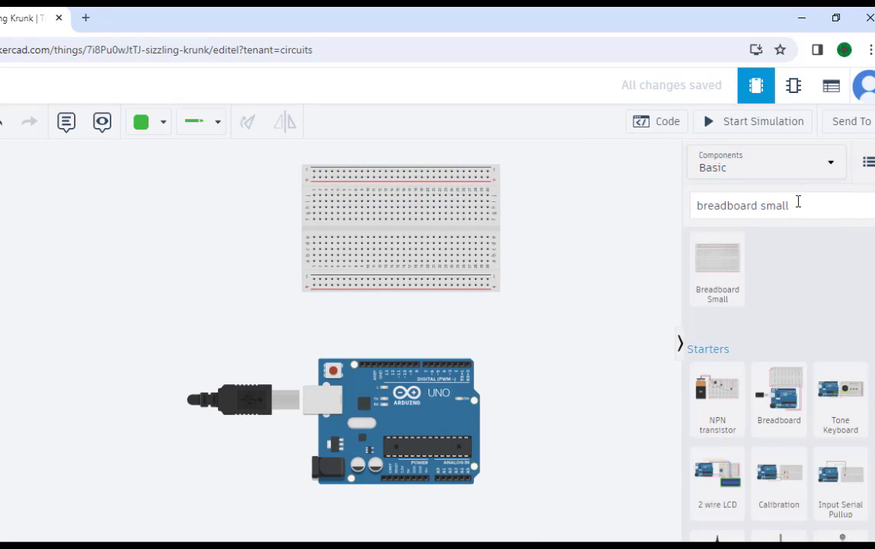
- Place four red LEDs on the breadboard, three on the top rows and one lower
triple_click(797, 203)
key("BackSpace")
type("led")
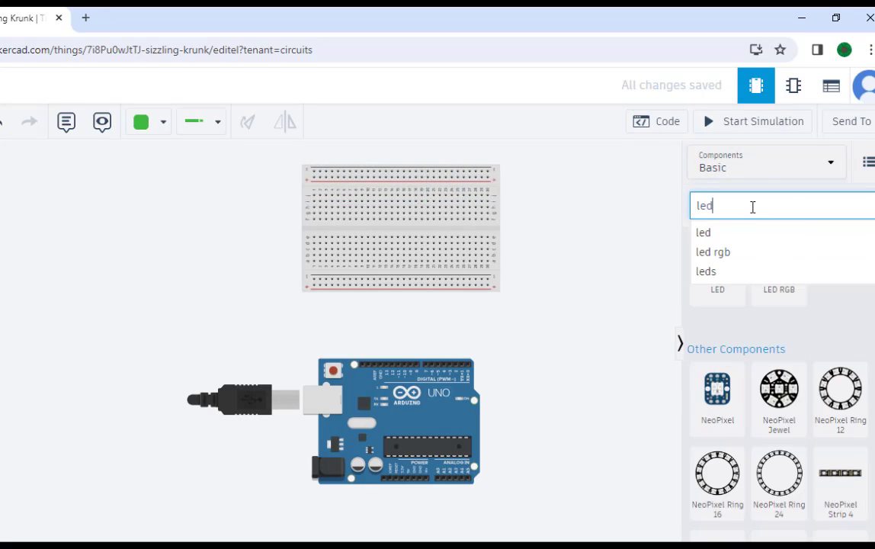
left_click(708, 244)
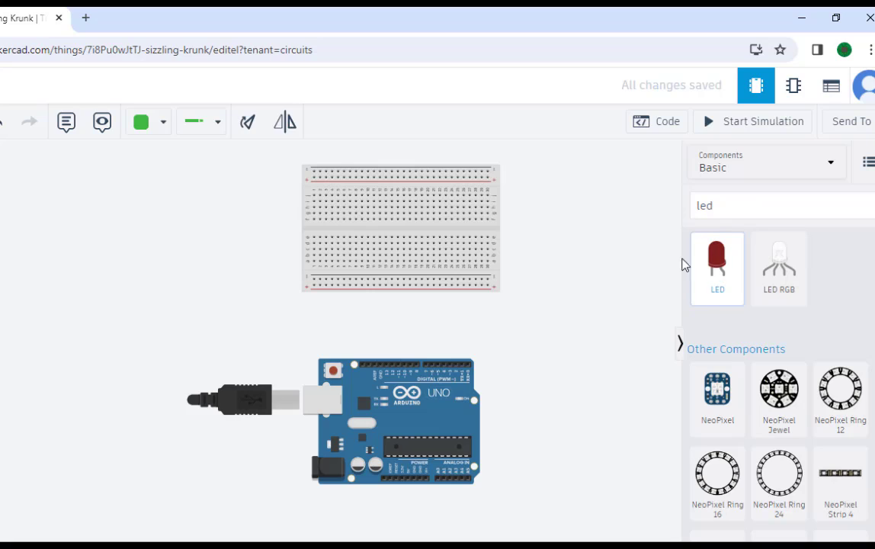
left_click_drag(682, 264, 350, 198)
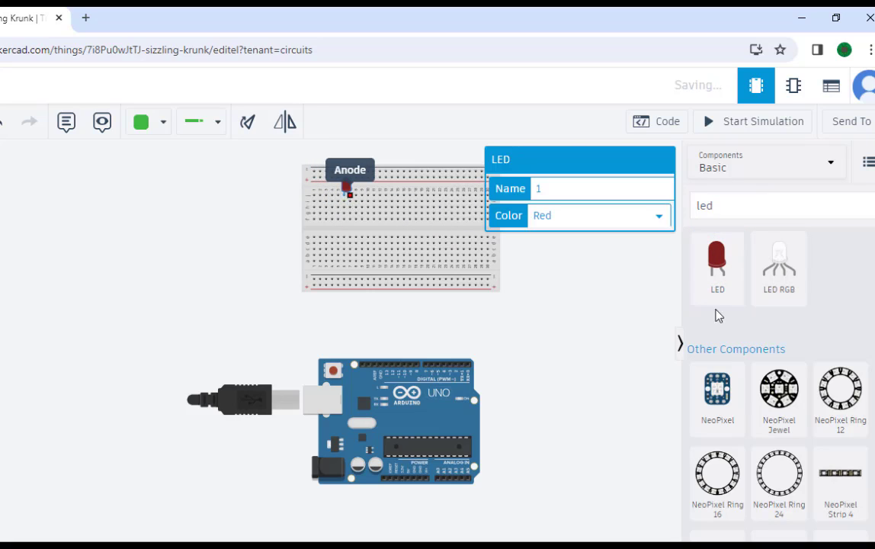
left_click(659, 295)
left_click_drag(715, 265, 475, 228)
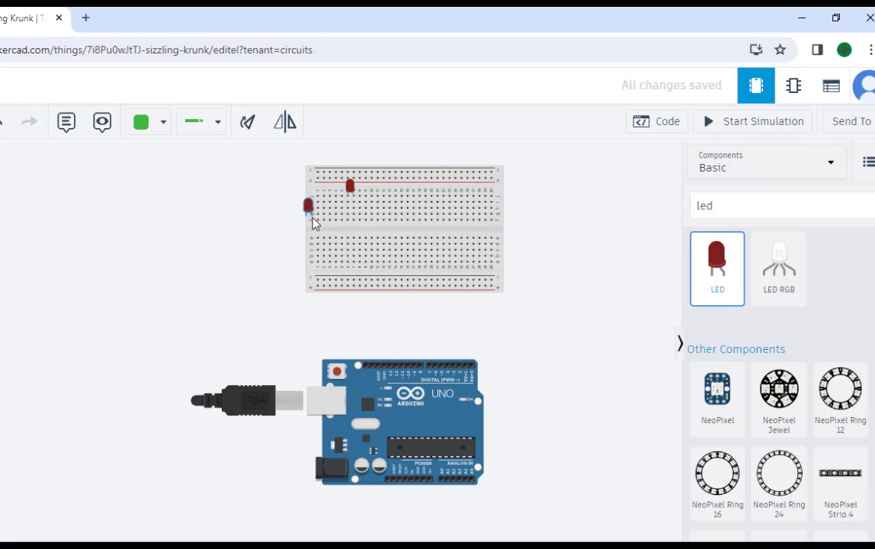
left_click_drag(313, 223, 326, 208)
left_click_drag(718, 268, 373, 189)
left_click(603, 325)
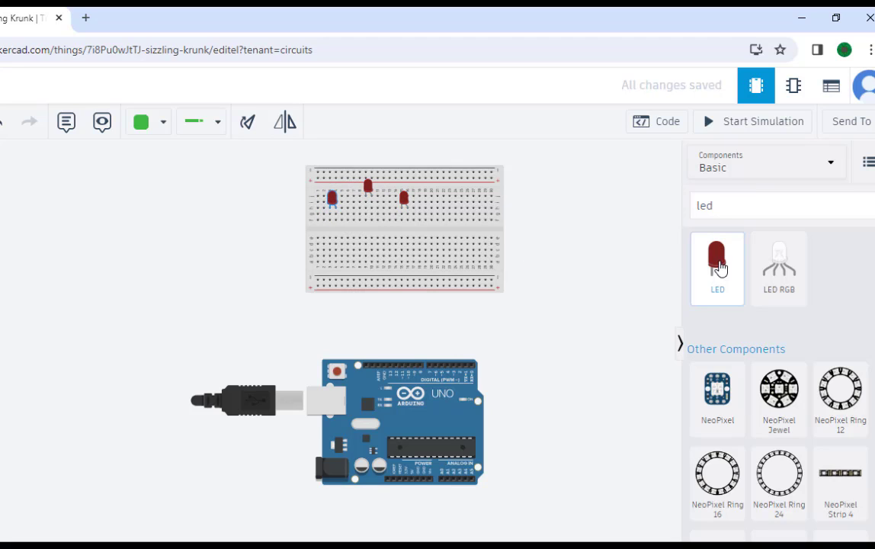
left_click_drag(718, 268, 355, 243)
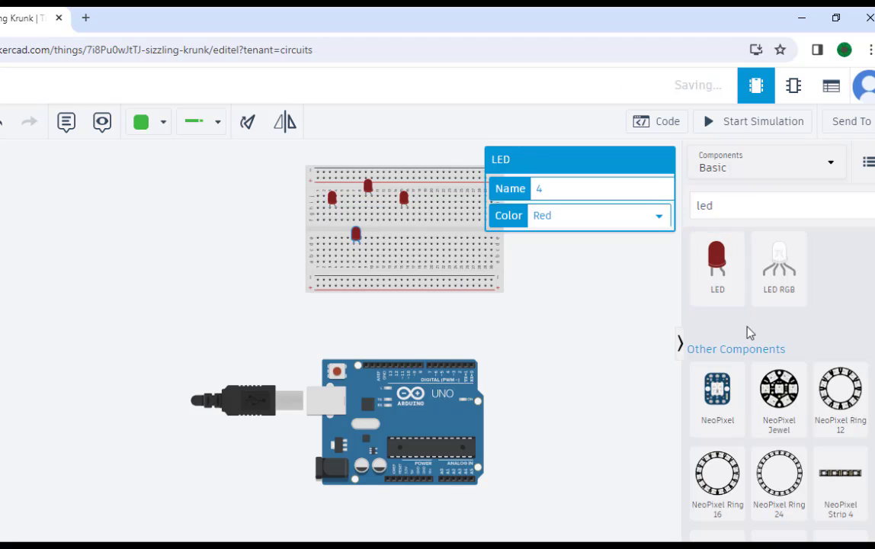
- Place two potentiometers side by side on the breadboard's top area
left_click(738, 205)
key("BackSpace")
type("po")
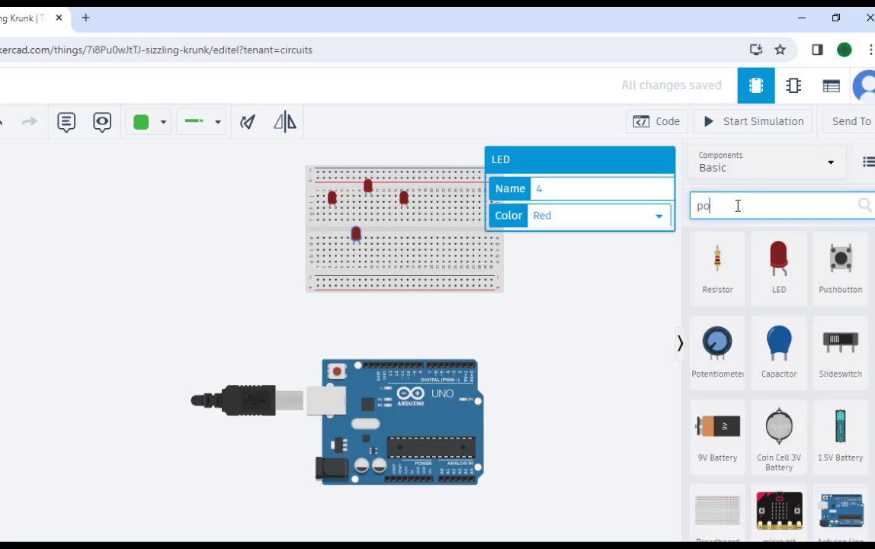
type("ten")
left_click(731, 230)
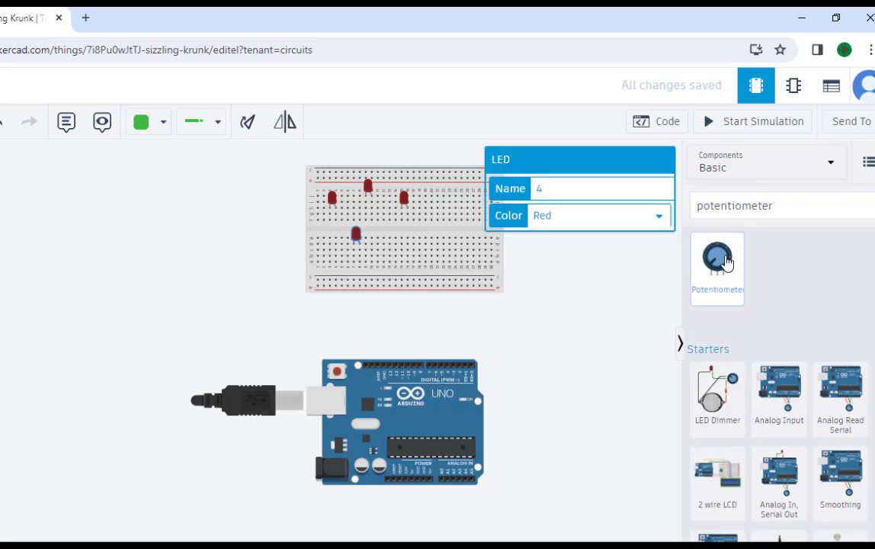
left_click_drag(726, 262, 445, 193)
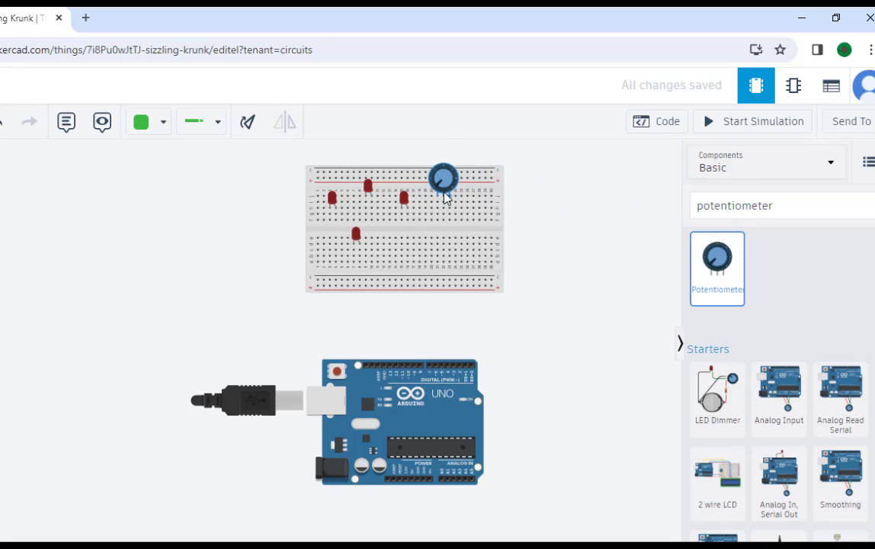
left_click_drag(721, 250, 482, 195)
left_click(510, 351)
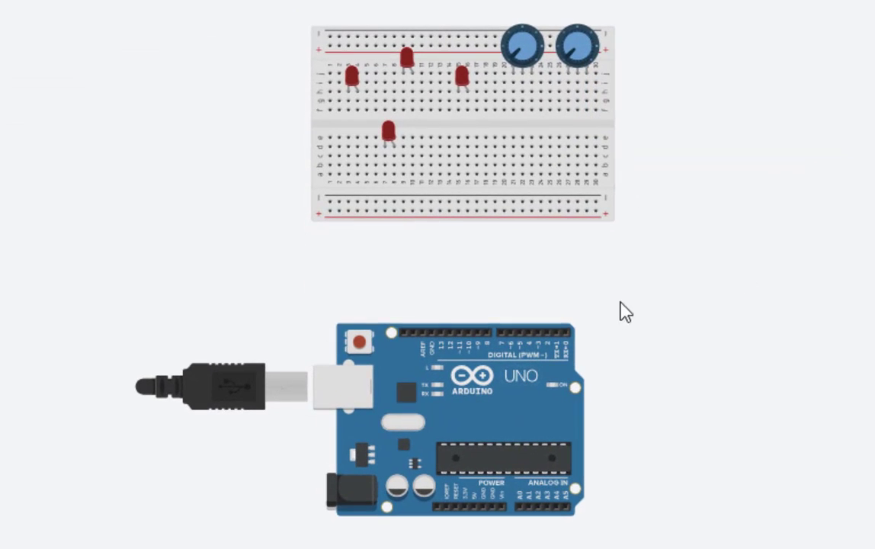
- Run a red wire from the Arduino 5V pin to the breadboard's + rail
left_click(475, 507)
left_click(474, 547)
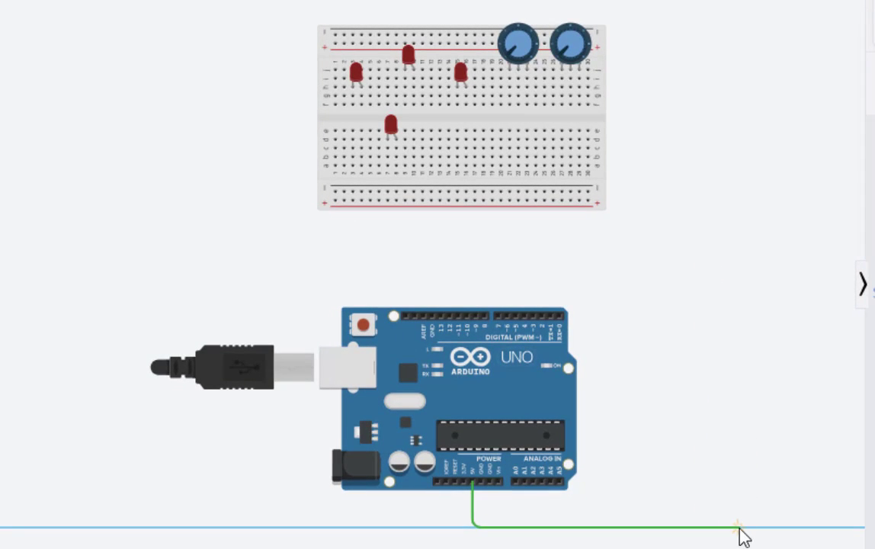
left_click(737, 526)
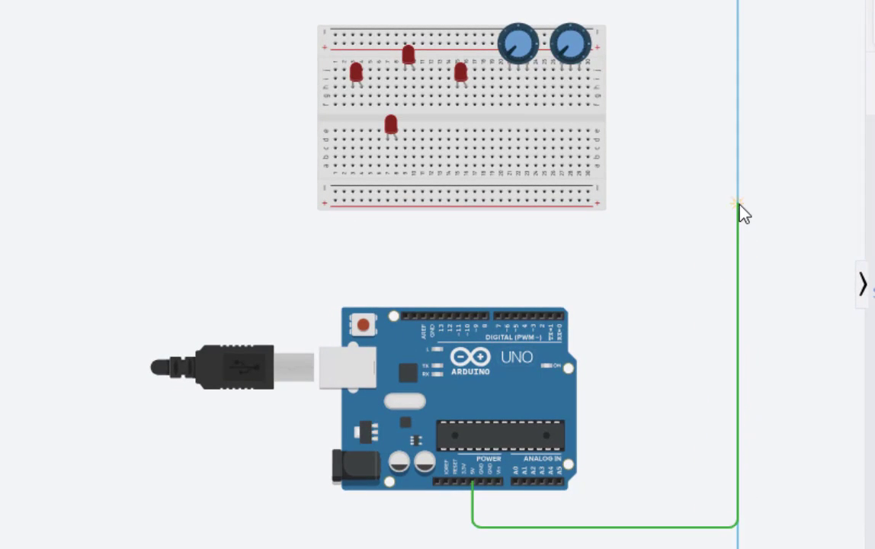
left_click(738, 202)
left_click(588, 201)
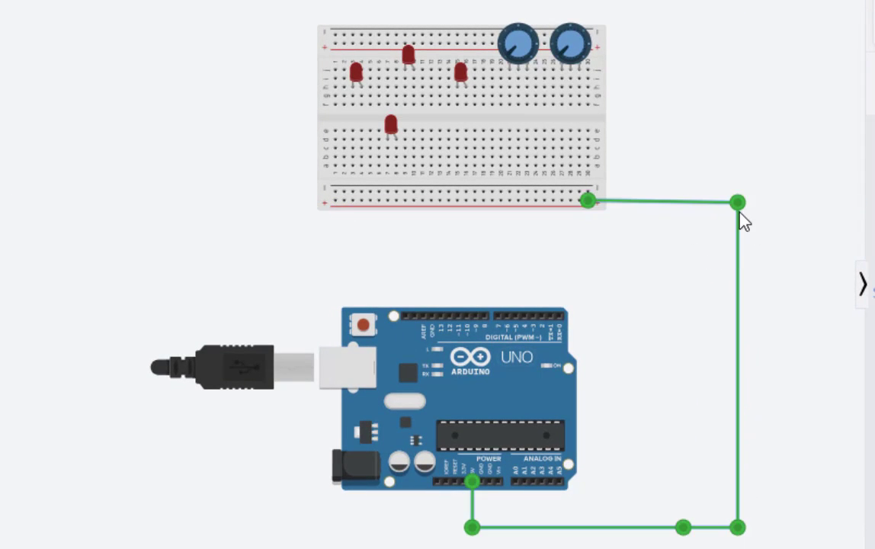
left_click(190, 38)
left_click(223, 135)
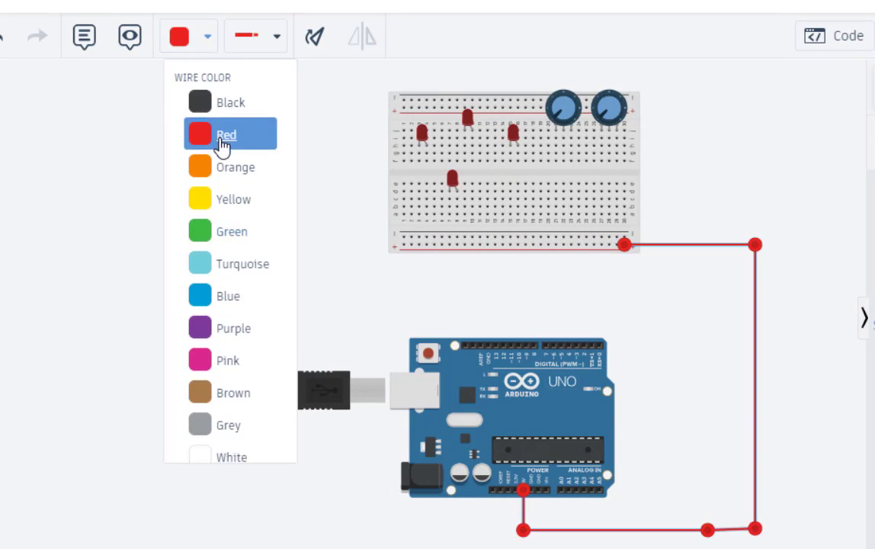
left_click(732, 200)
- Feed columns 30 and 23 under the potentiometers from the + rail
left_click(618, 246)
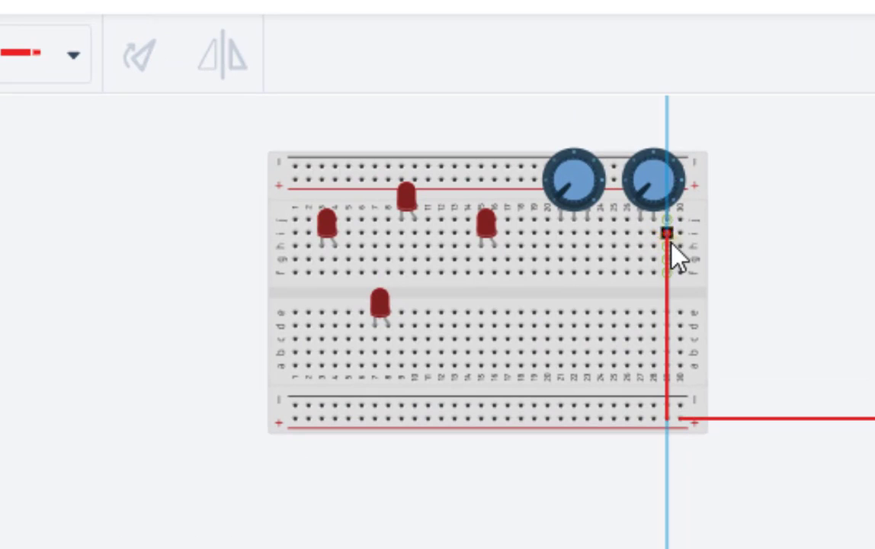
left_click(667, 246)
left_click(660, 453)
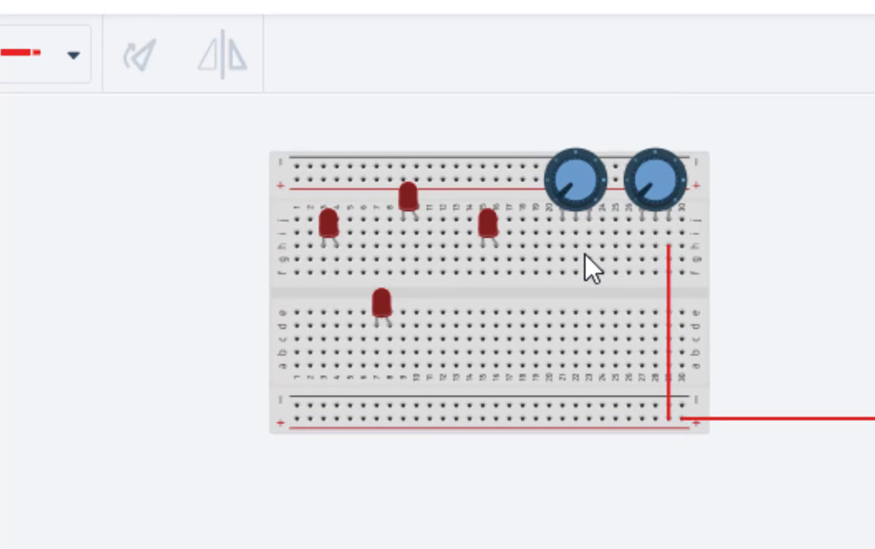
left_click(588, 250)
left_click(588, 418)
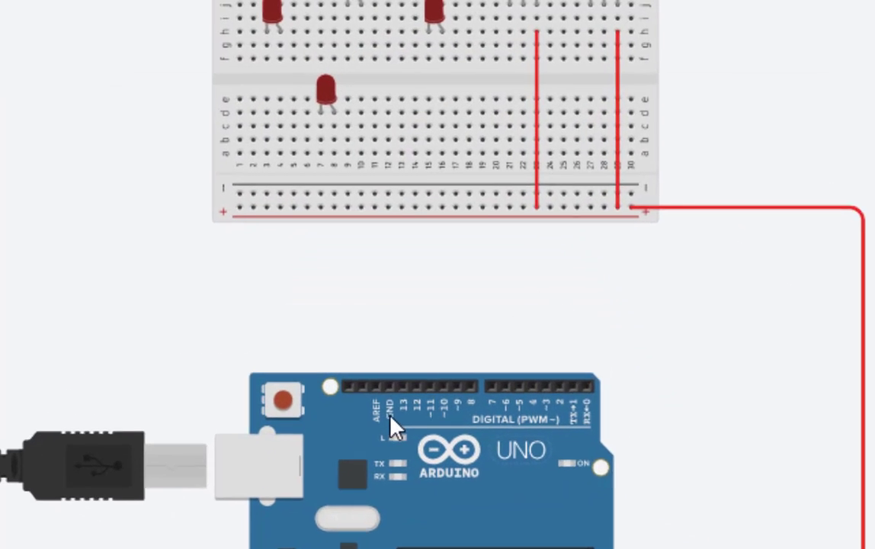
- Run a black wire from Arduino GND up the left side to the − rail
left_click(384, 424)
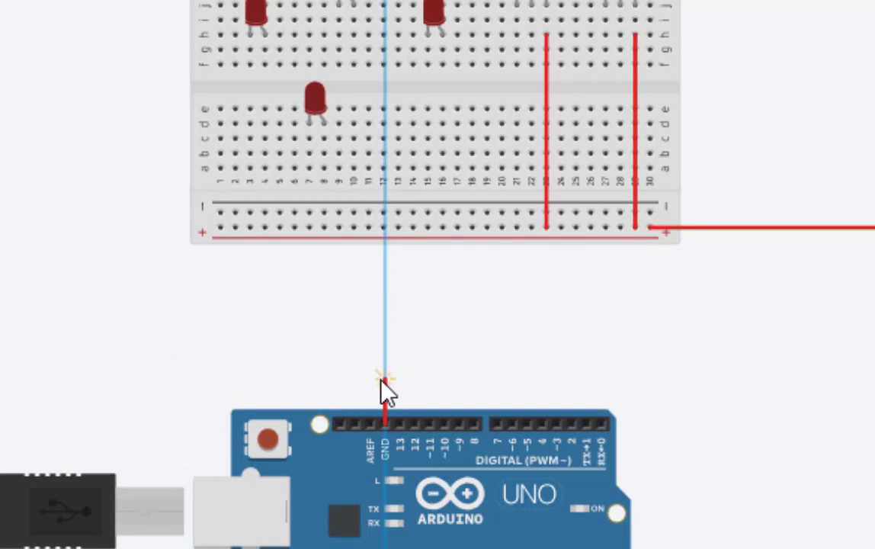
left_click(383, 379)
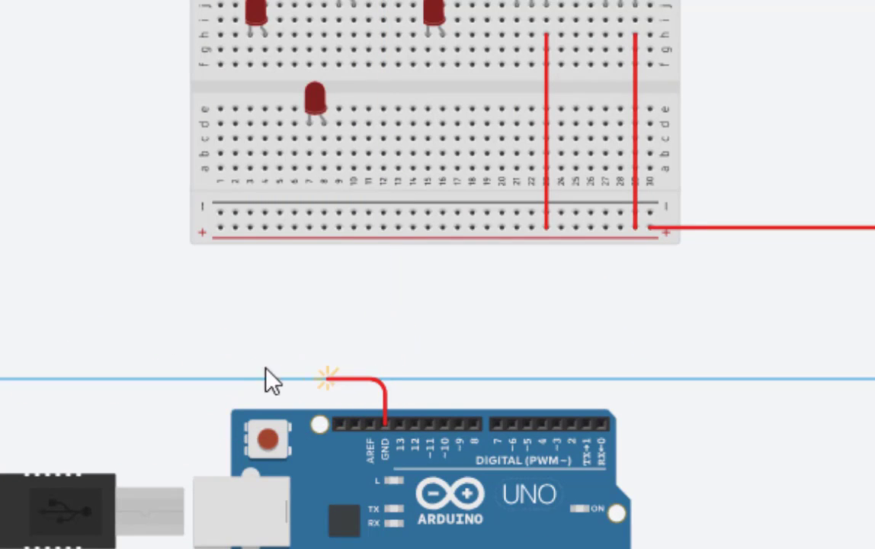
left_click(31, 379)
left_click(33, 216)
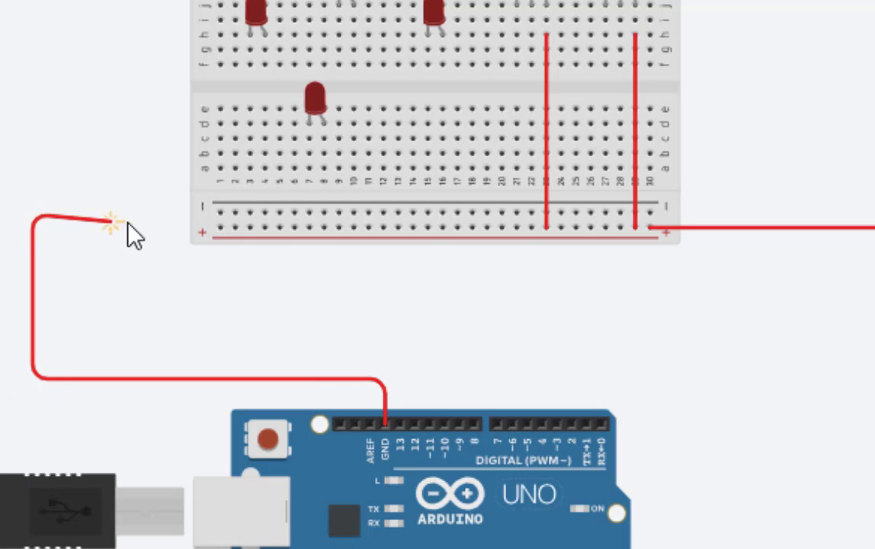
left_click(221, 213)
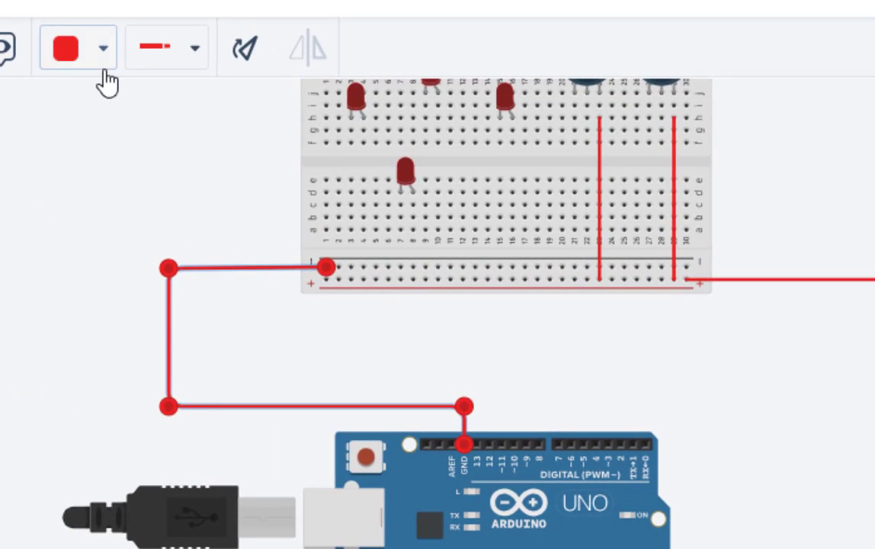
left_click(102, 70)
left_click(105, 139)
left_click(362, 358)
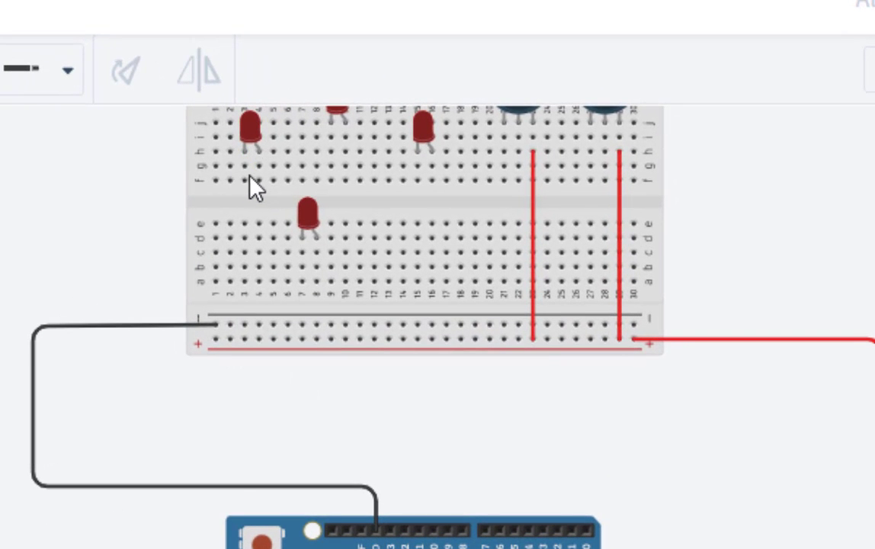
- Wire a leg of each of the four LEDs to the negative rail
left_click(244, 168)
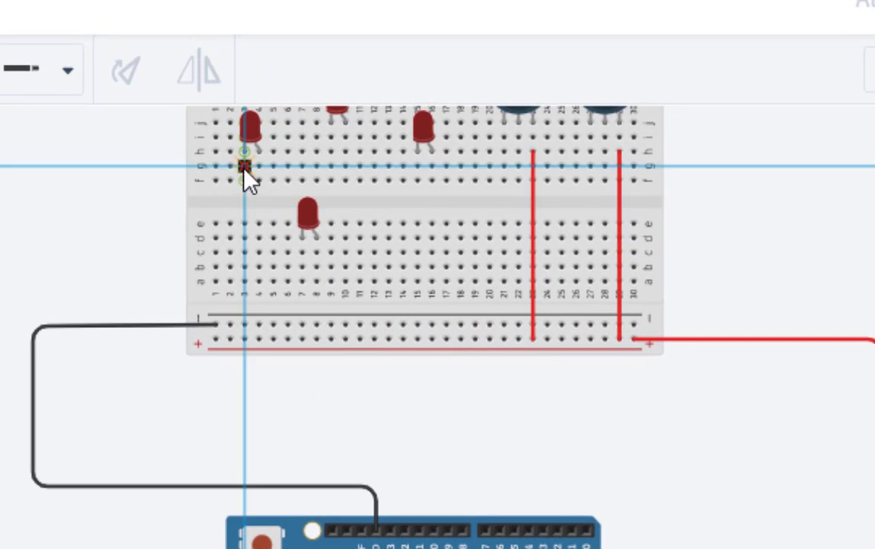
left_click(244, 323)
left_click(324, 447)
left_click(303, 252)
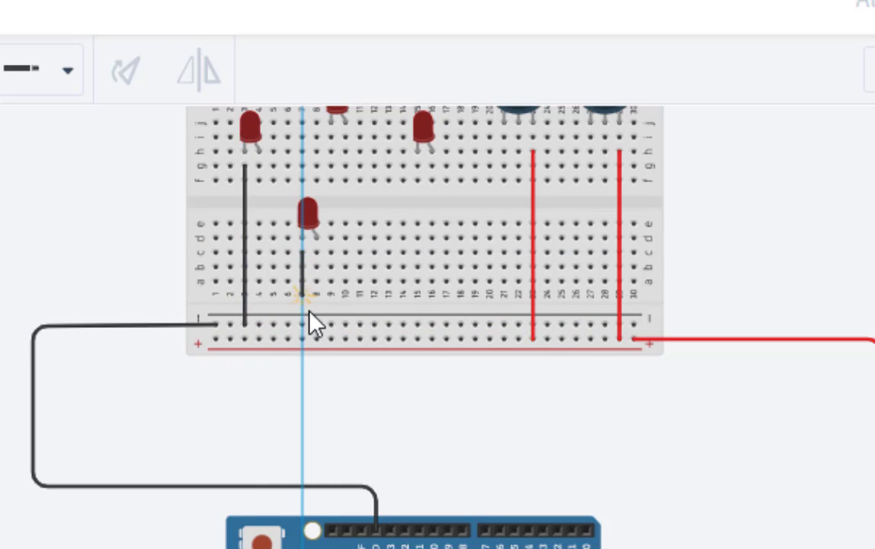
left_click(303, 324)
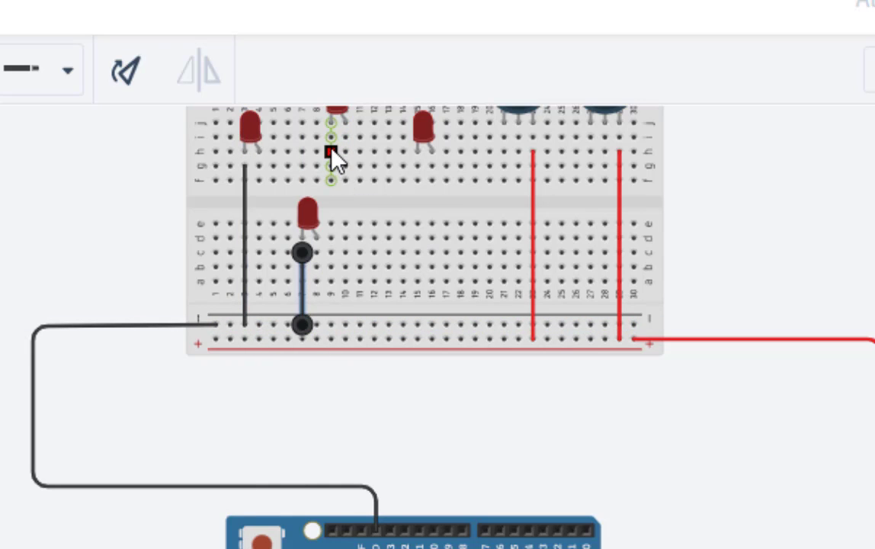
left_click(330, 151)
left_click(330, 324)
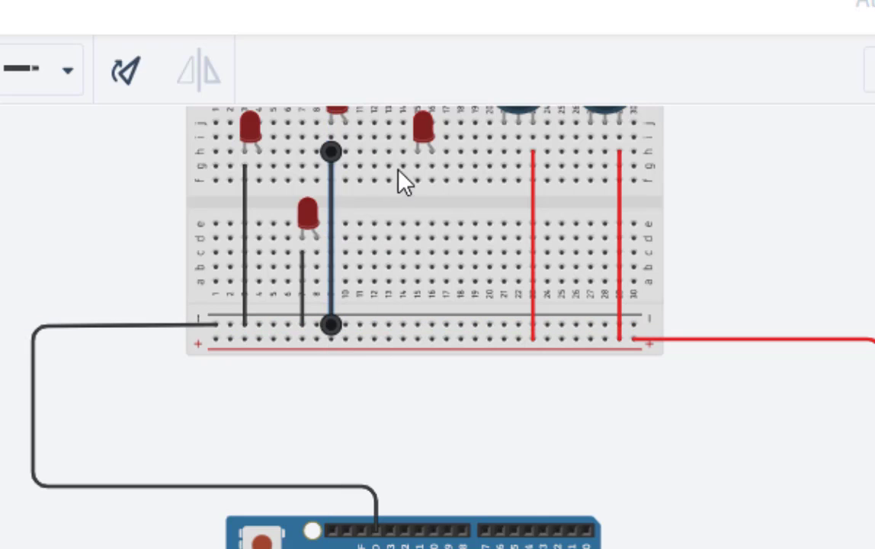
left_click(416, 166)
left_click(418, 324)
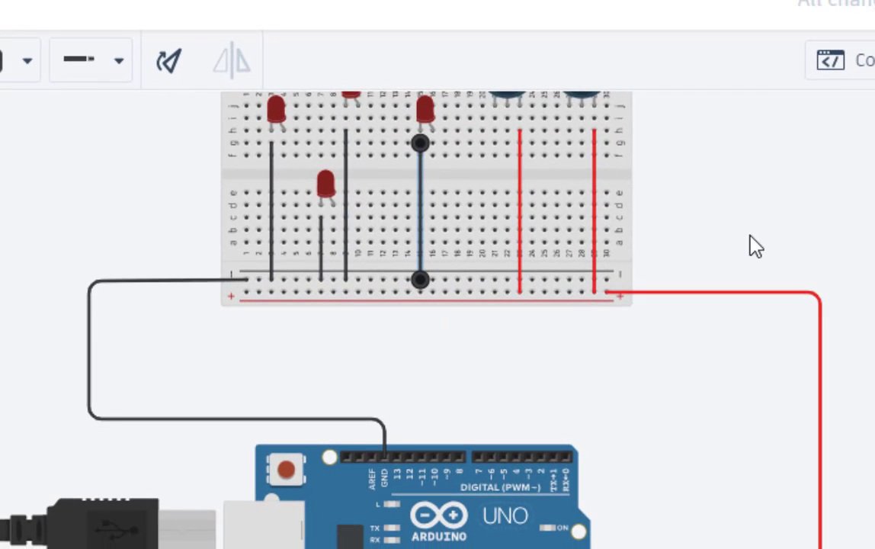
- Wire a leg of each potentiometer to the negative rail
scroll(751, 242, "down", 1)
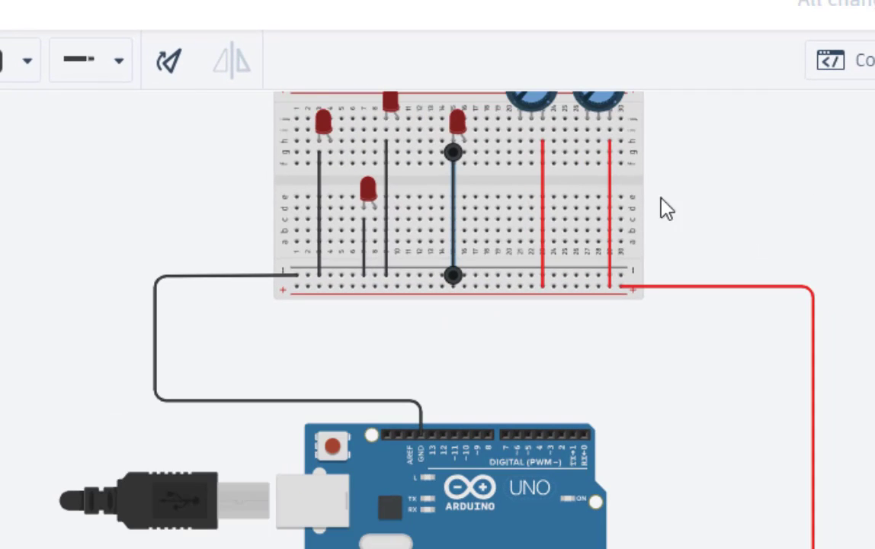
left_click(519, 131)
left_click(521, 276)
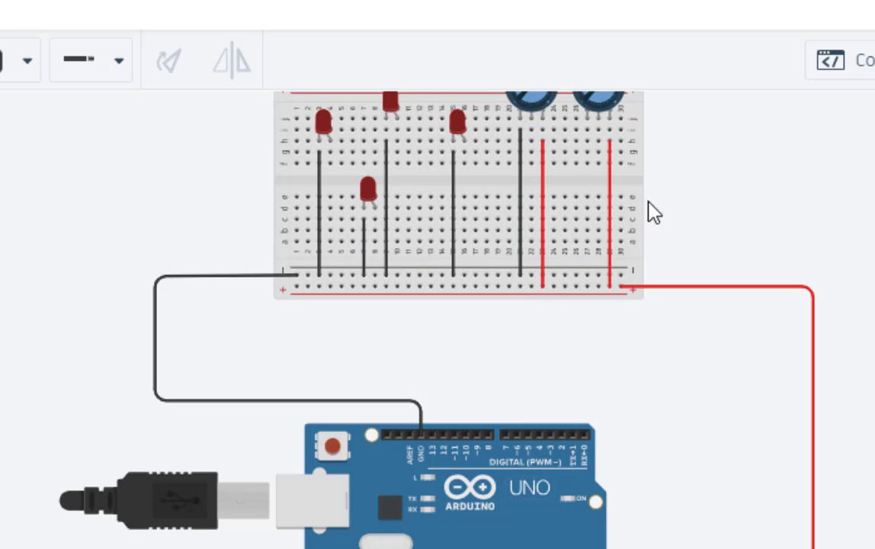
left_click(586, 131)
left_click(587, 276)
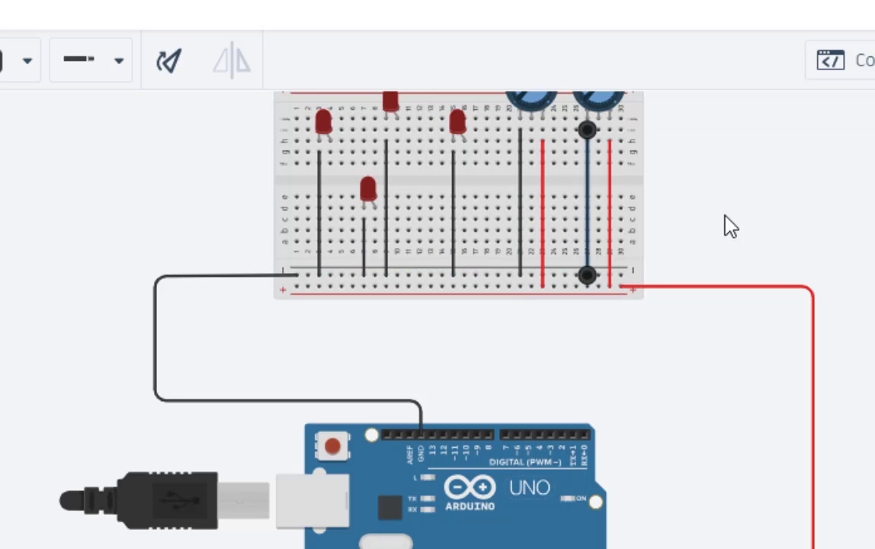
left_click(726, 225)
scroll(726, 229, "down", 1)
left_click_drag(727, 229, 596, 244)
scroll(634, 237, "up", 1)
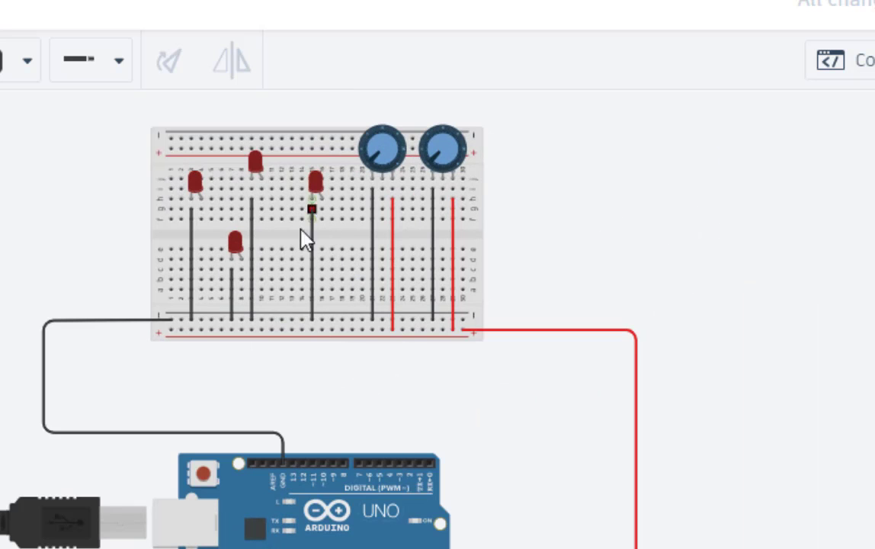
scroll(404, 462, "up", 1)
scroll(385, 428, "down", 1)
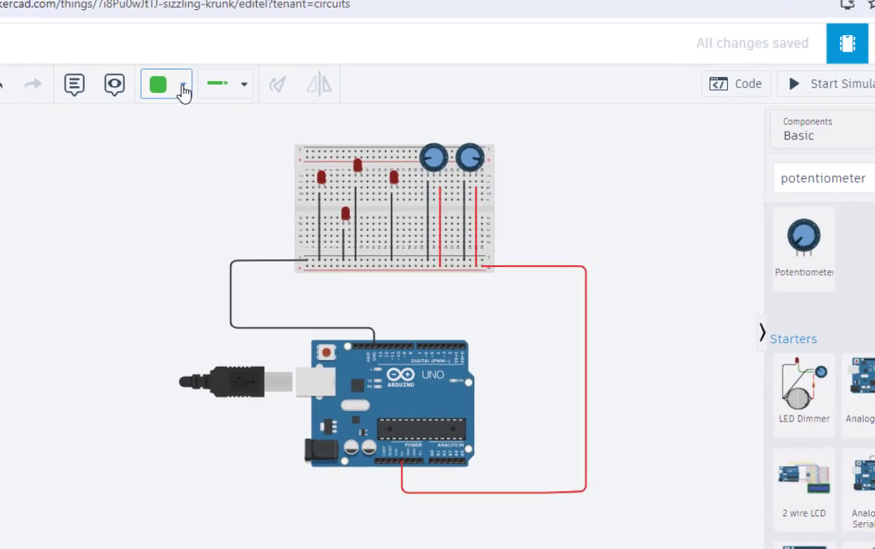
- Set the wire colour to blue and wire pins 2 and 3 to the UP and DOWN LEDs
left_click(183, 90)
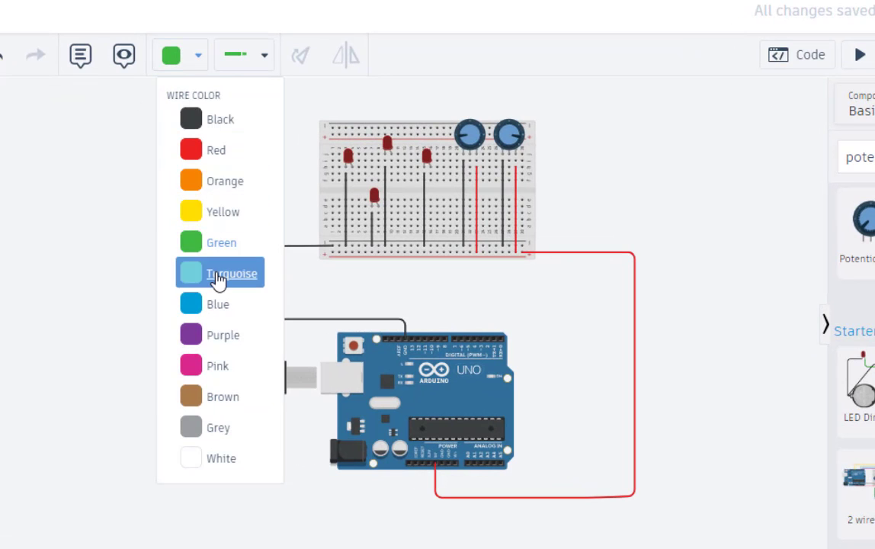
left_click(212, 307)
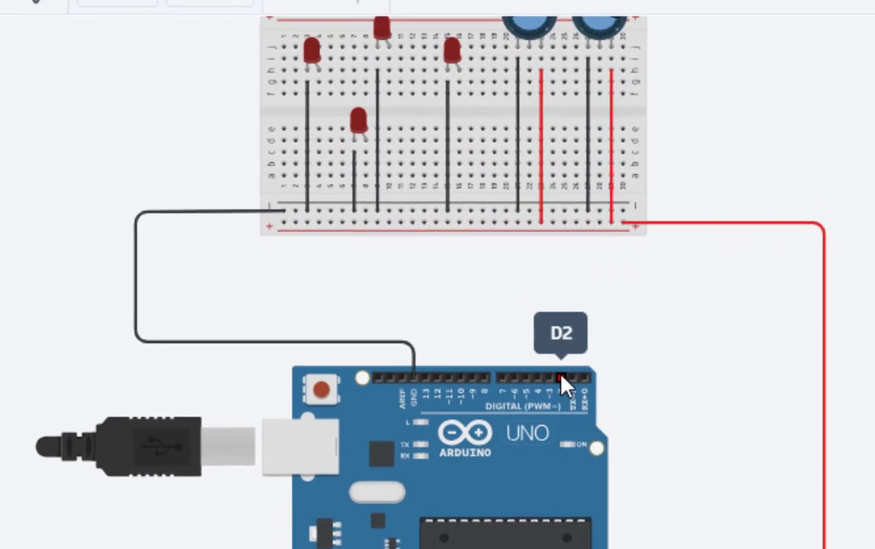
left_click(561, 378)
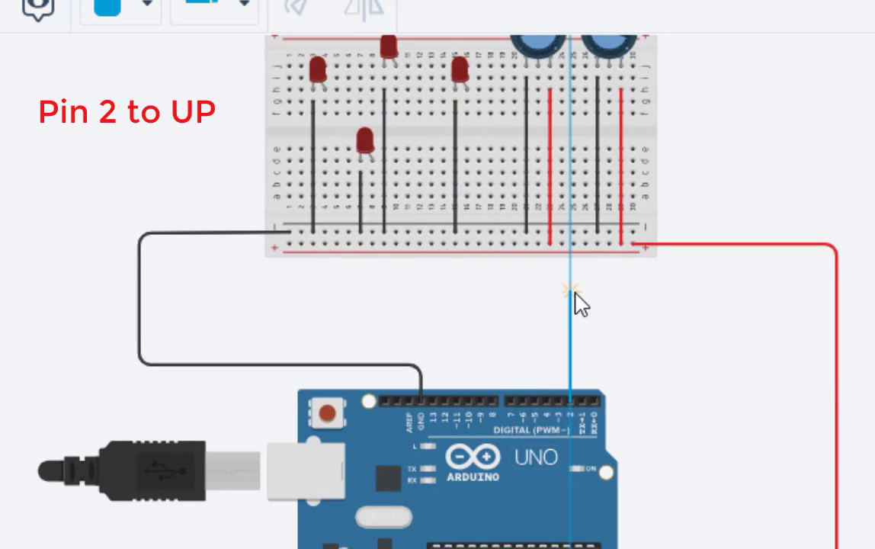
left_click(571, 291)
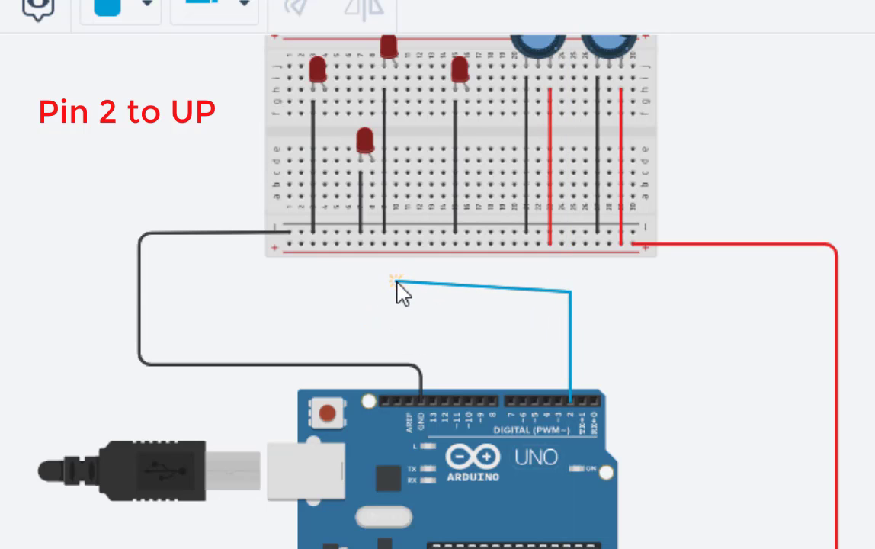
left_click(395, 288)
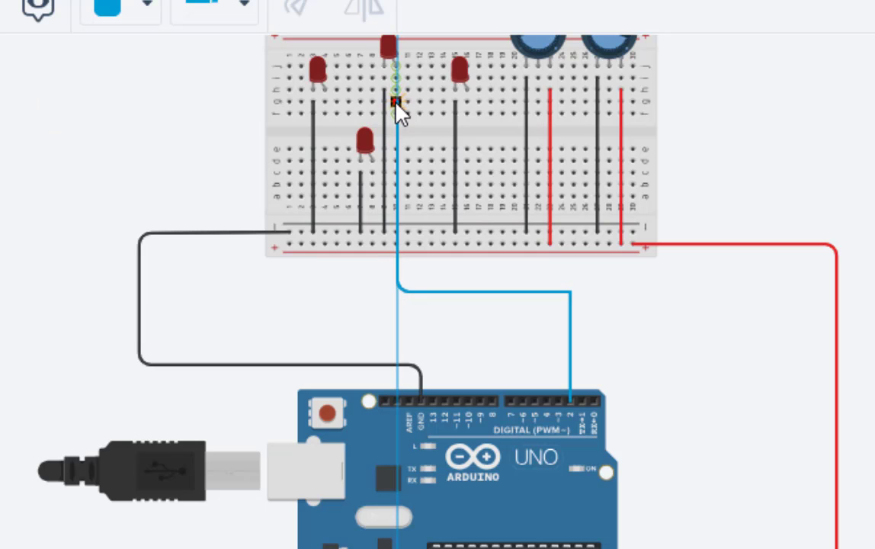
left_click(395, 101)
left_click(615, 351)
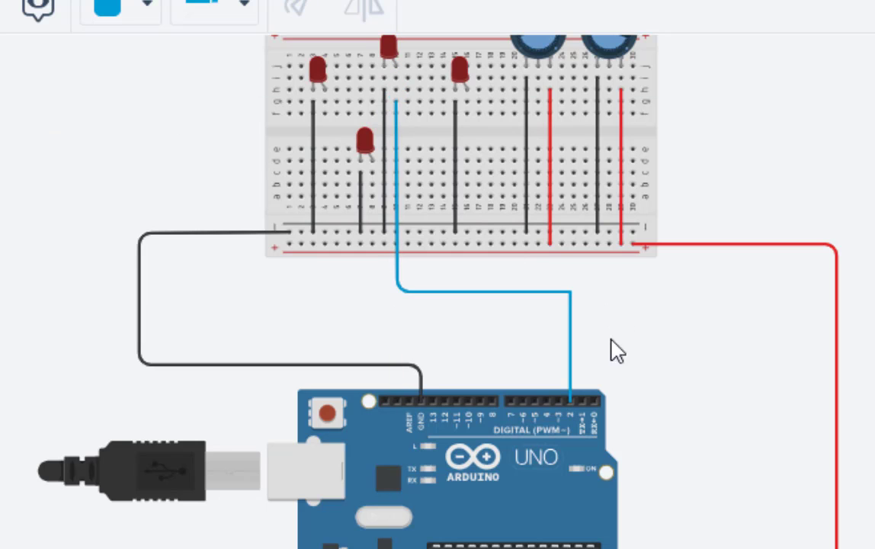
left_click(559, 401)
left_click(559, 309)
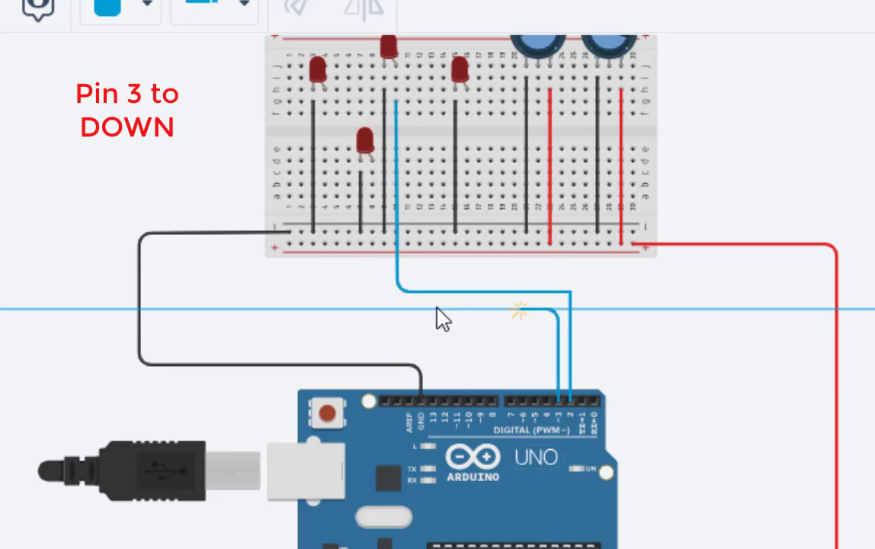
left_click(368, 309)
left_click(373, 198)
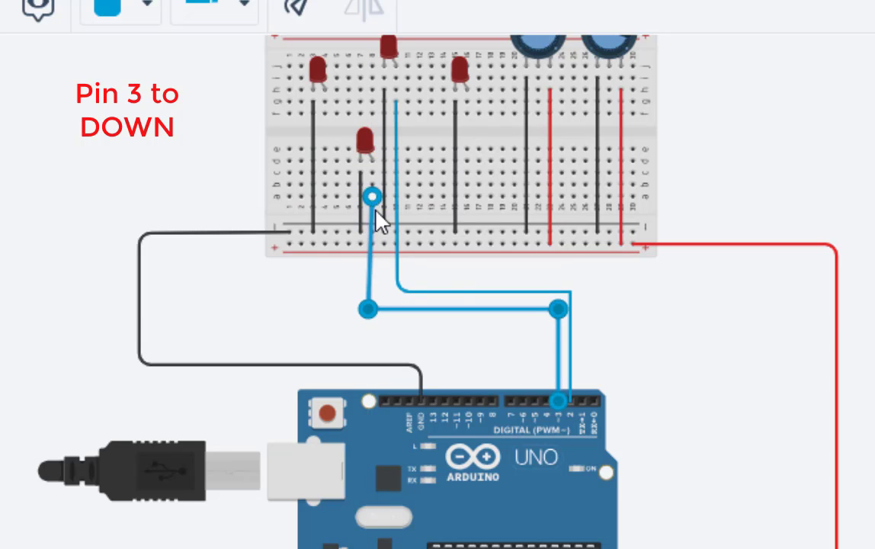
left_click_drag(368, 310, 372, 310)
left_click(686, 361)
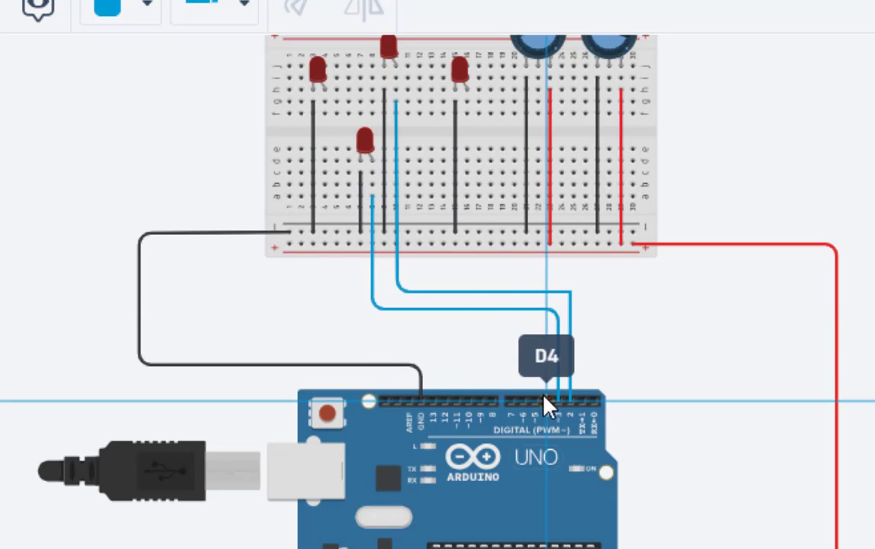
- Wire pins 4 and 5 in blue to the Right and Left LEDs
left_click(546, 400)
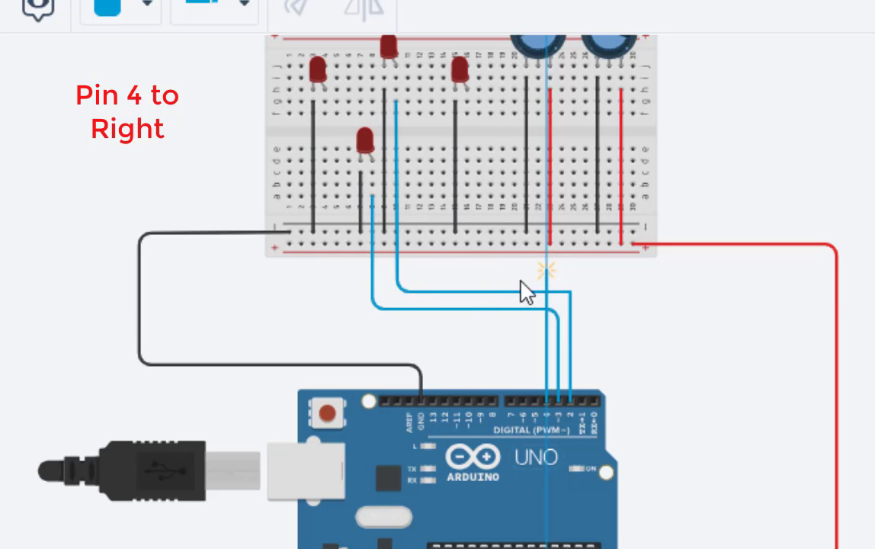
left_click(546, 272)
left_click(463, 270)
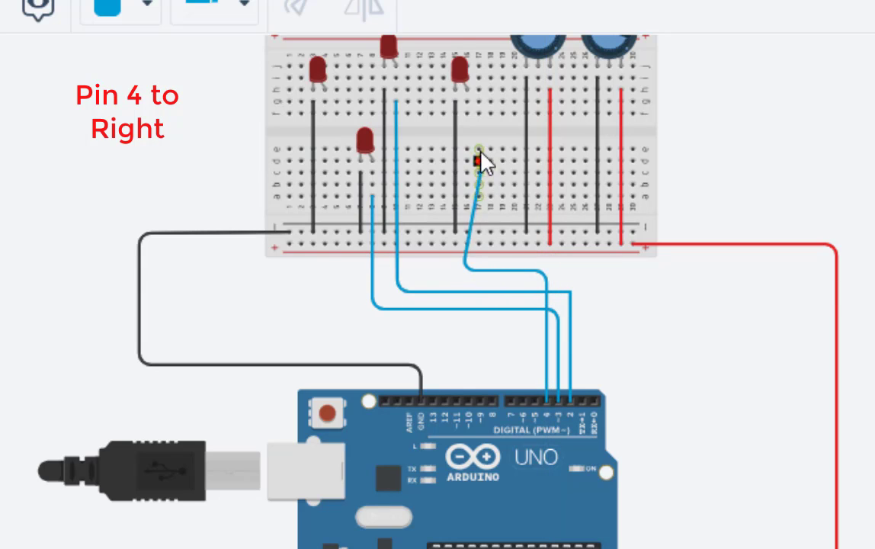
left_click(467, 115)
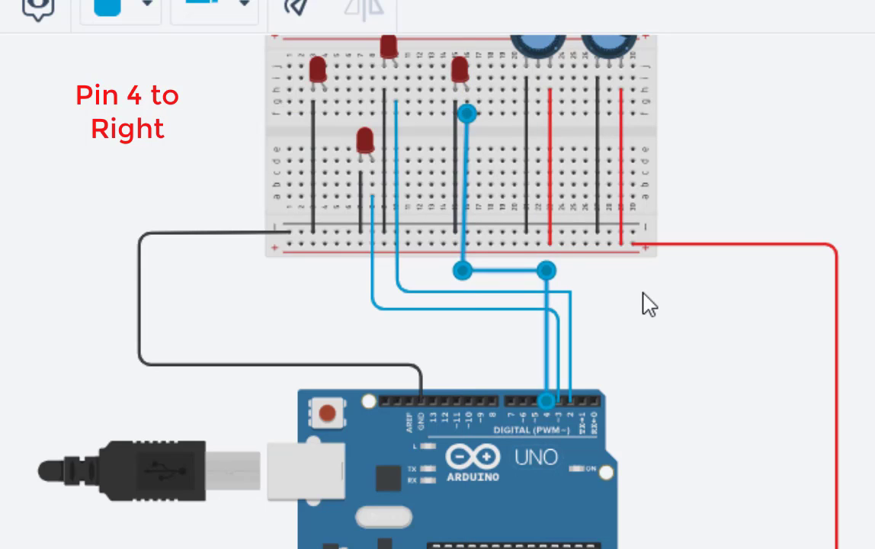
left_click(610, 299)
left_click(466, 275)
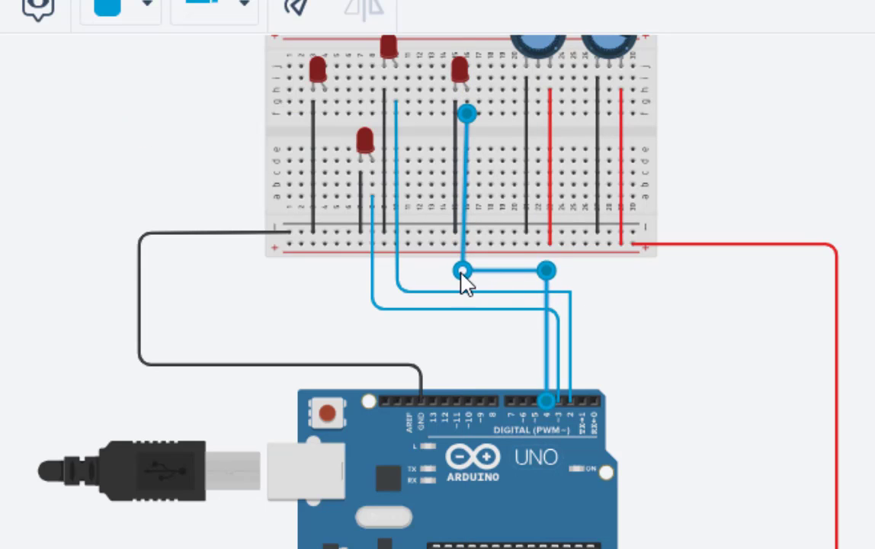
left_click_drag(463, 272, 466, 274)
left_click(630, 344)
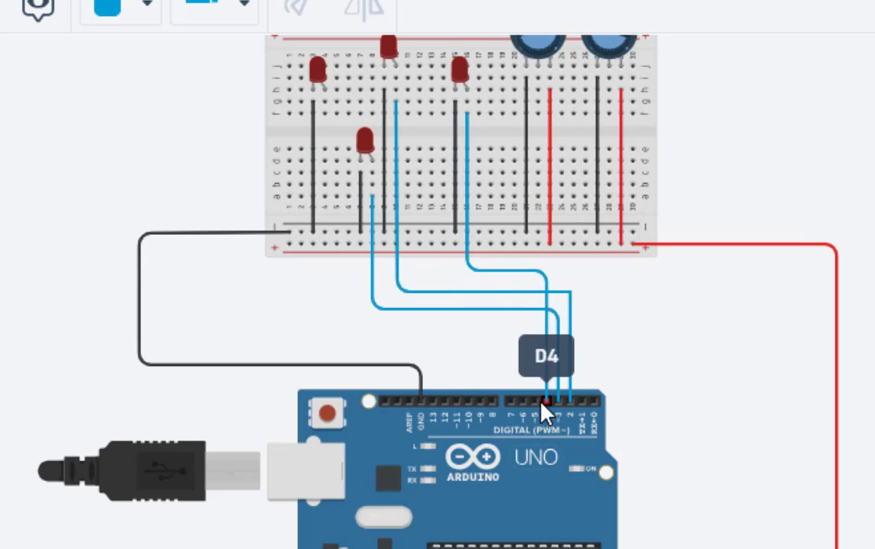
left_click(536, 402)
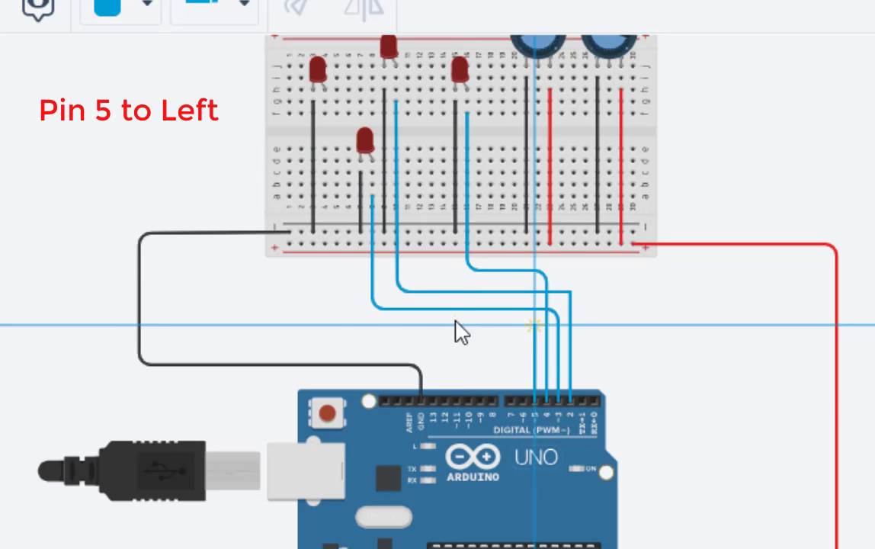
left_click(533, 326)
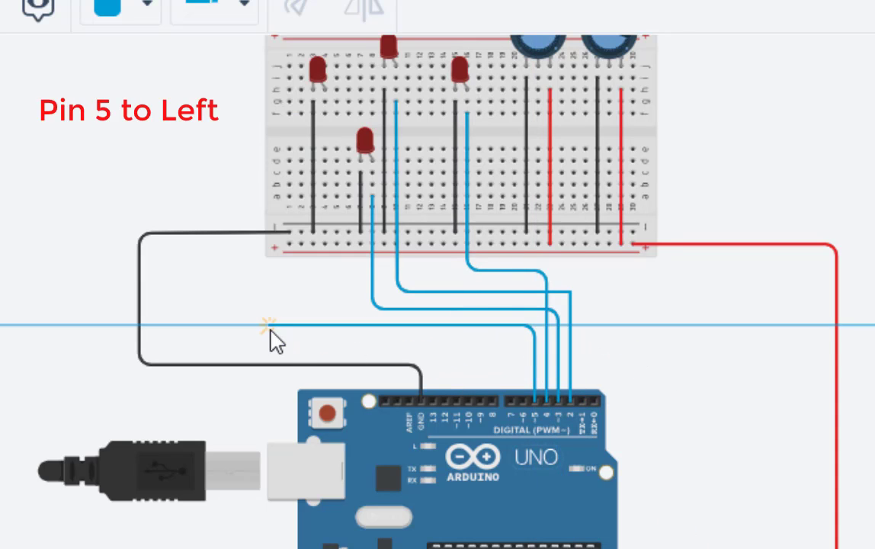
left_click(326, 324)
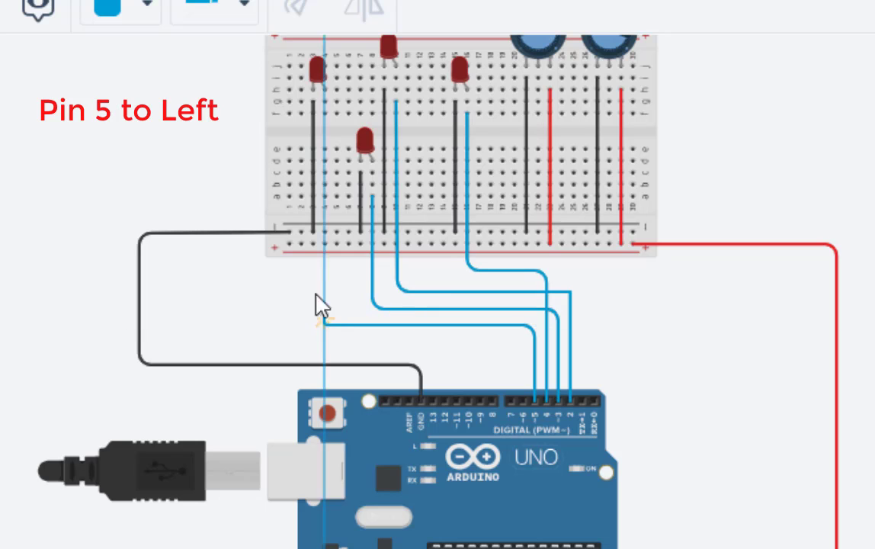
left_click(326, 114)
left_click(652, 320)
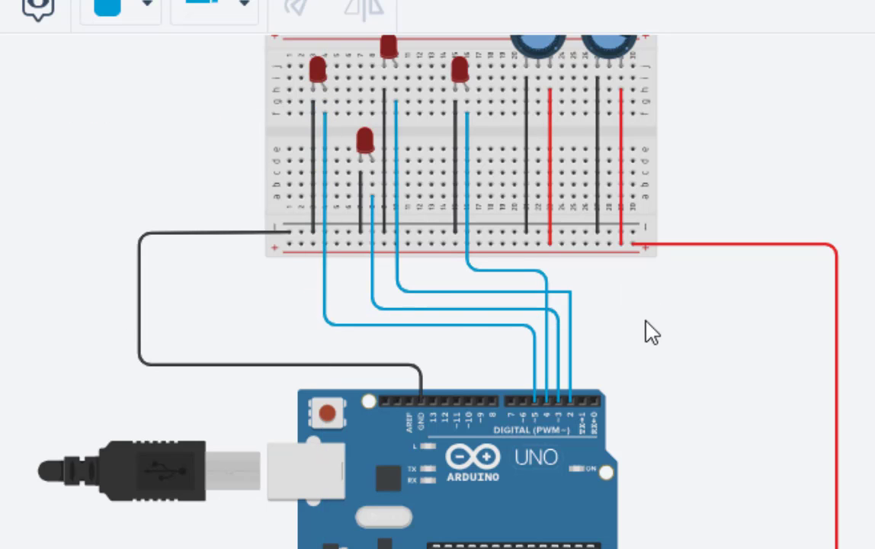
left_click(151, 16)
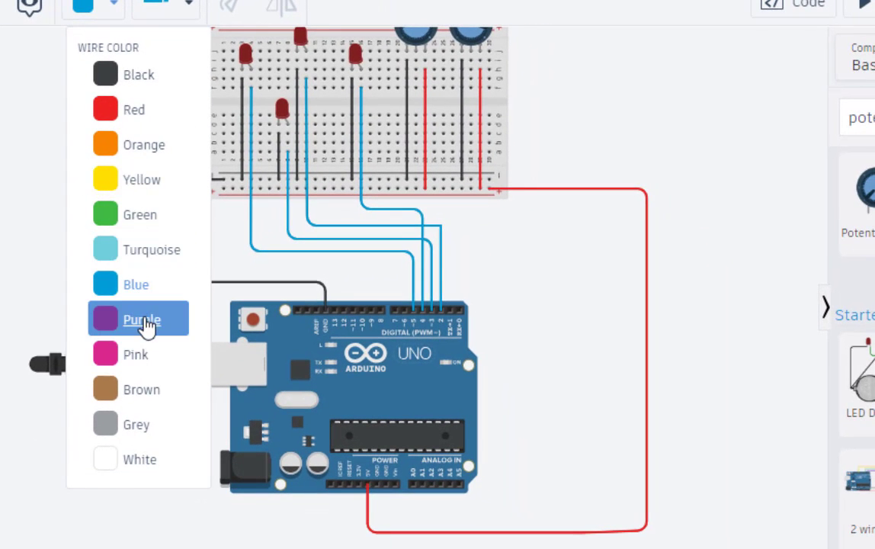
- Route purple wires from A0 and A1 to the first and second potentiometers' wiper pins
left_click(141, 320)
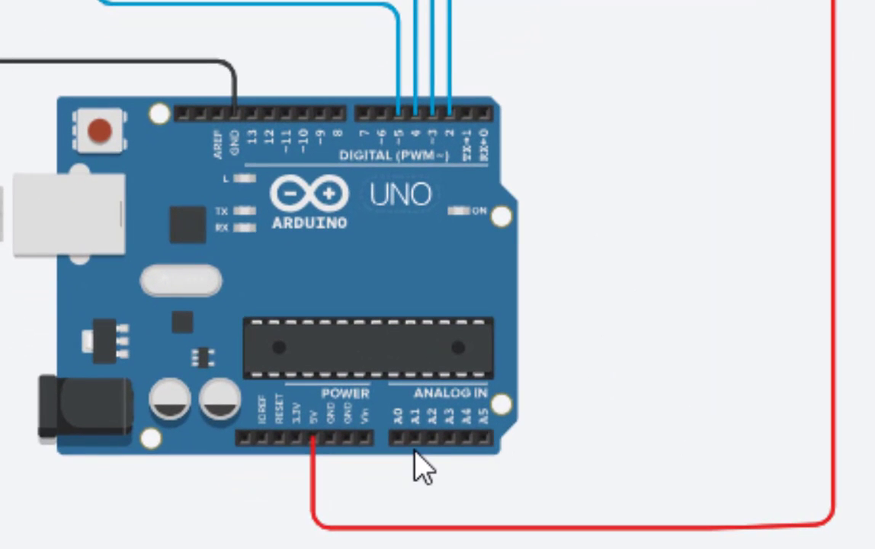
left_click(396, 440)
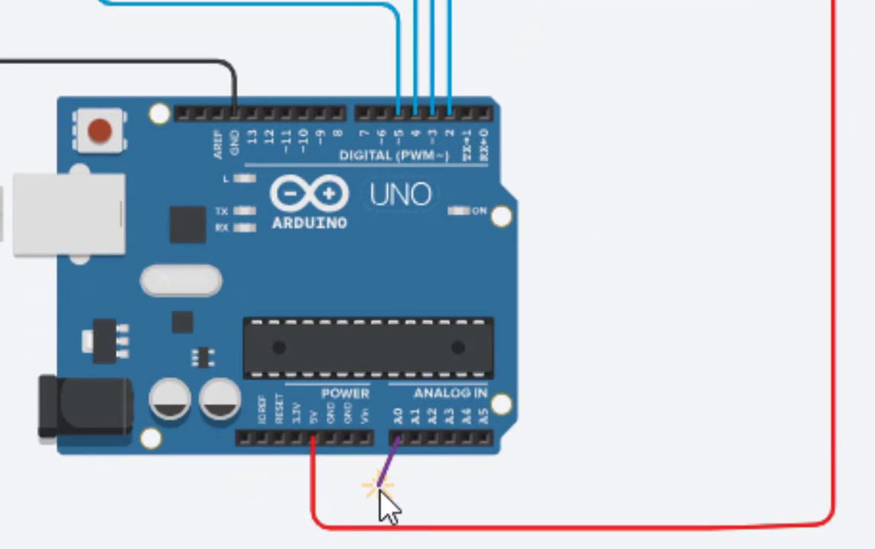
left_click(398, 499)
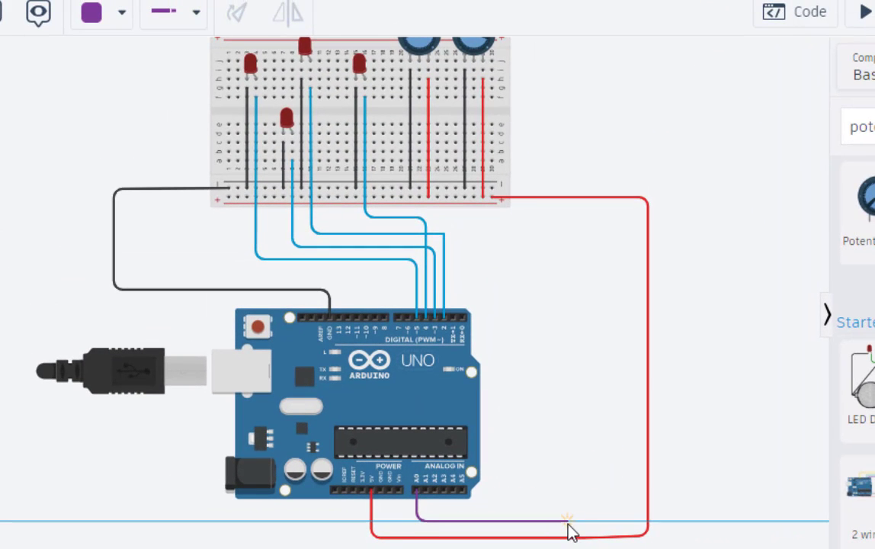
left_click(585, 522)
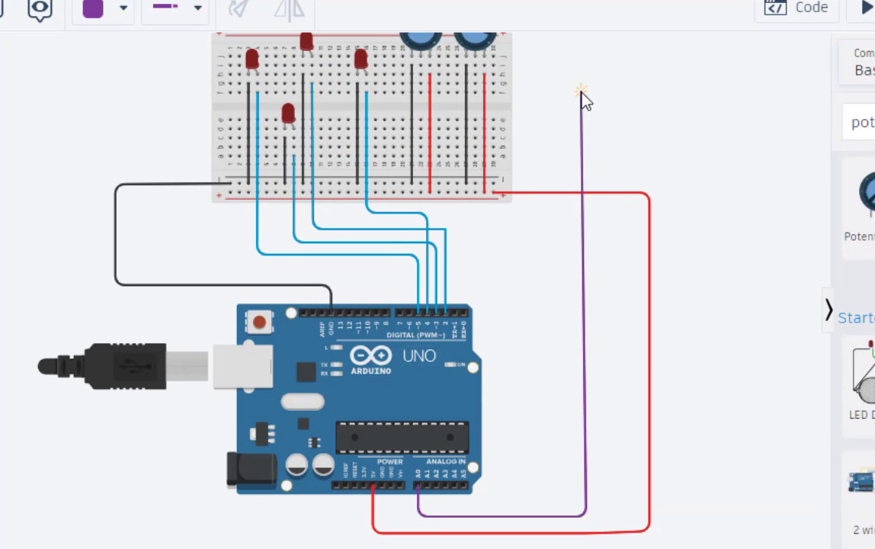
left_click(580, 93)
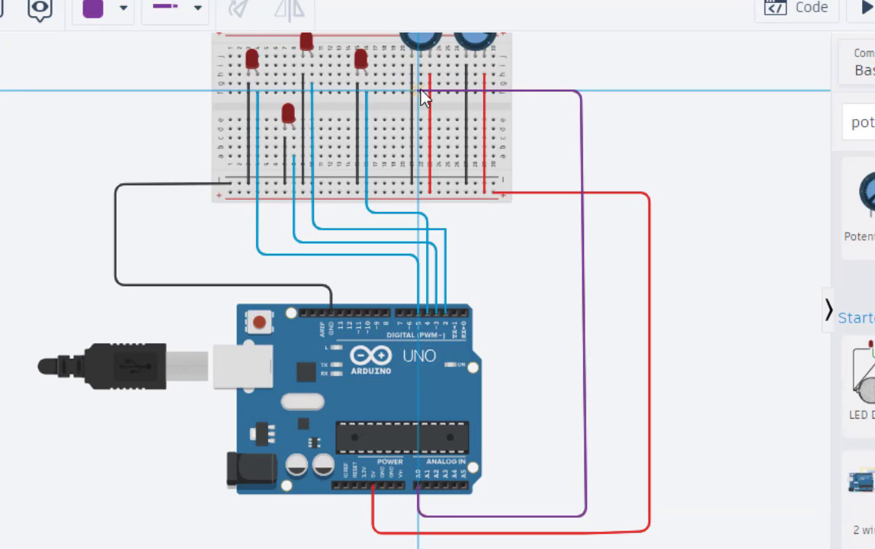
left_click(420, 93)
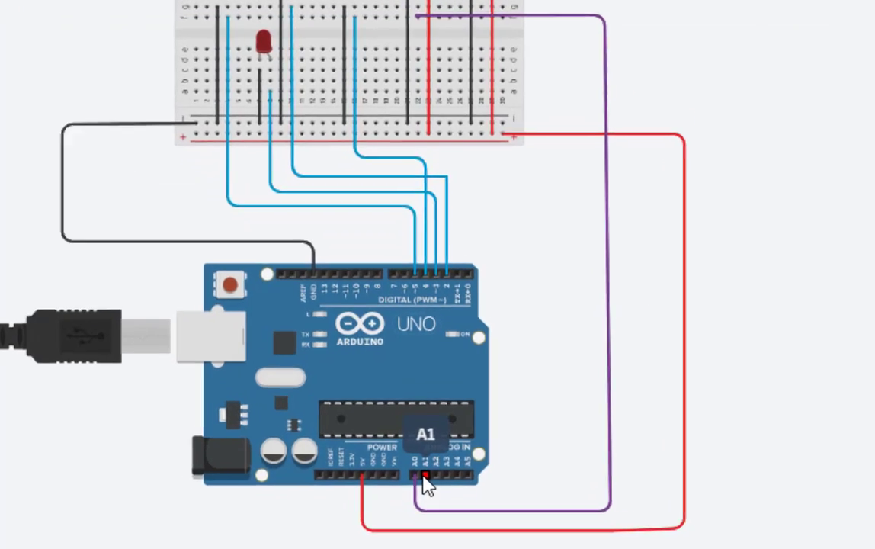
left_click(427, 486)
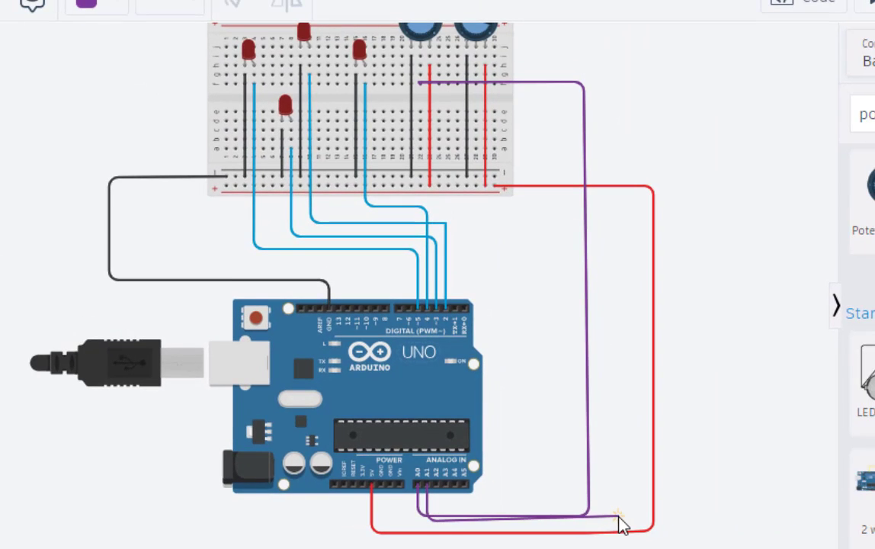
left_click(618, 522)
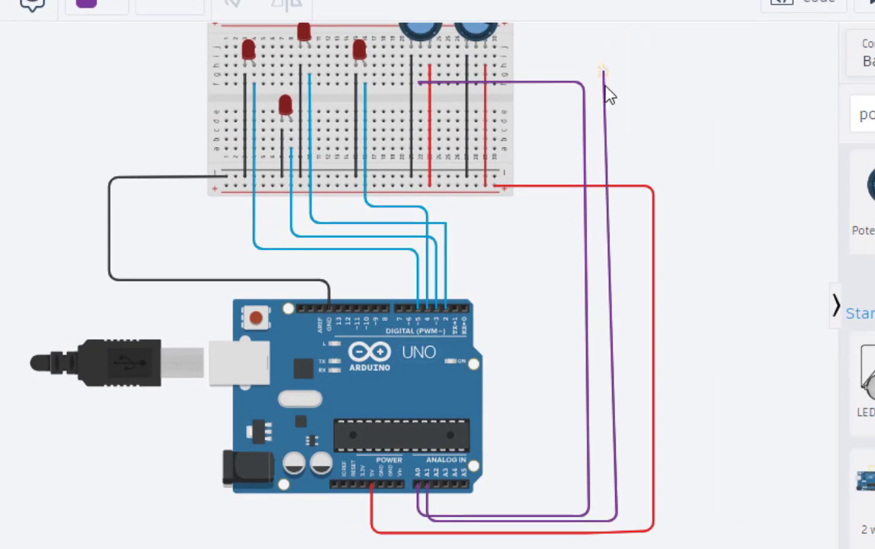
left_click(479, 70)
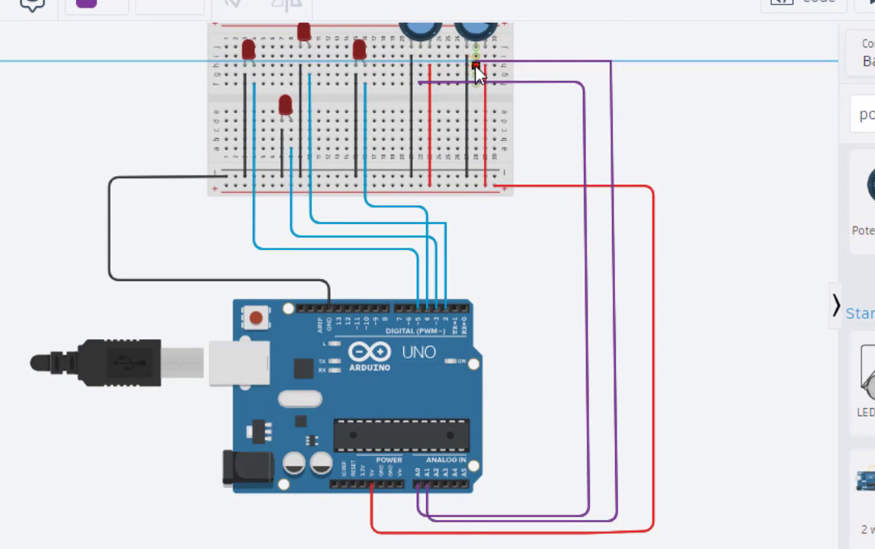
left_click(668, 93)
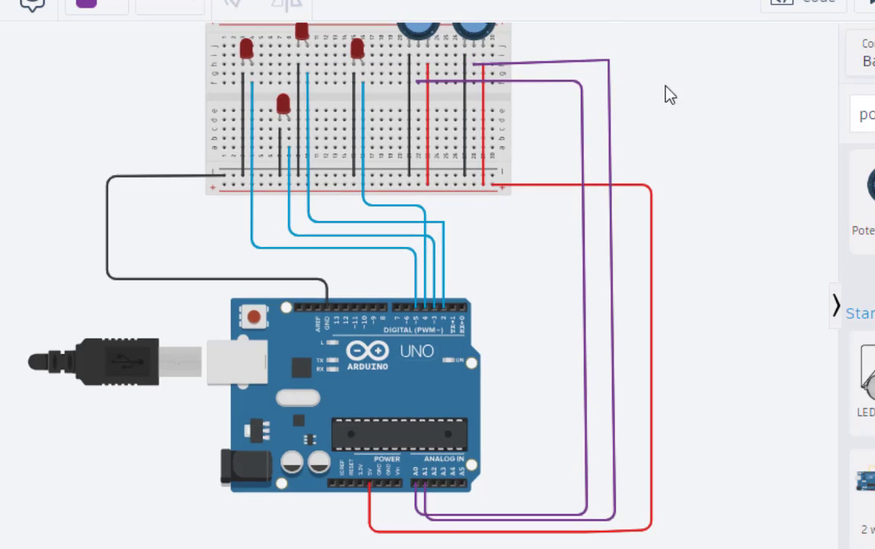
left_click(611, 70)
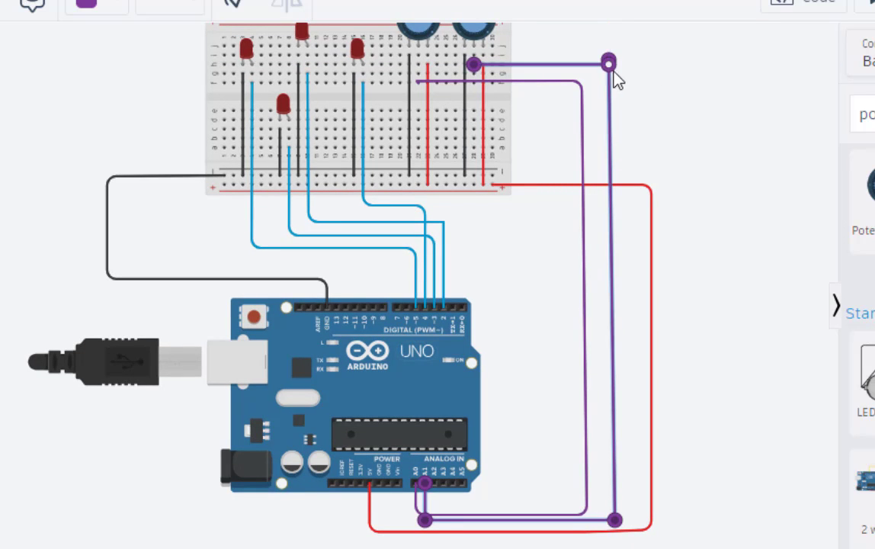
left_click(671, 98)
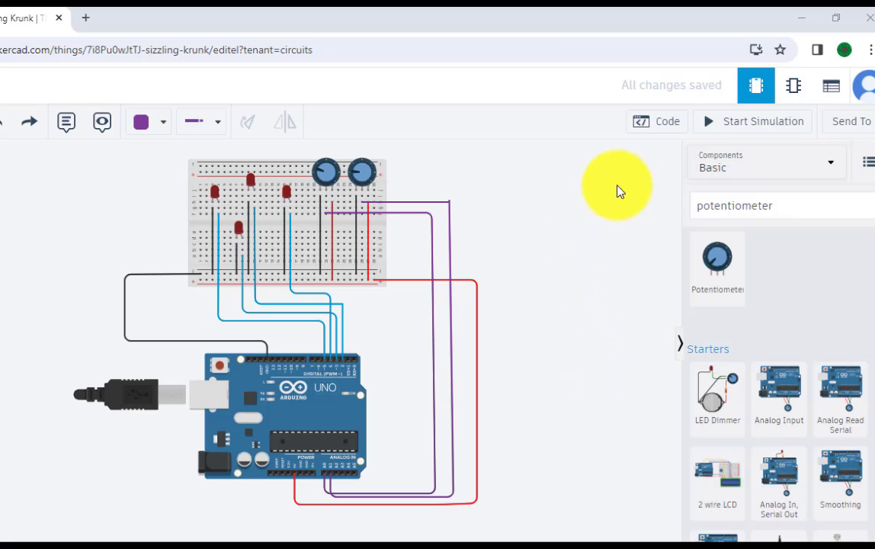
left_click(655, 124)
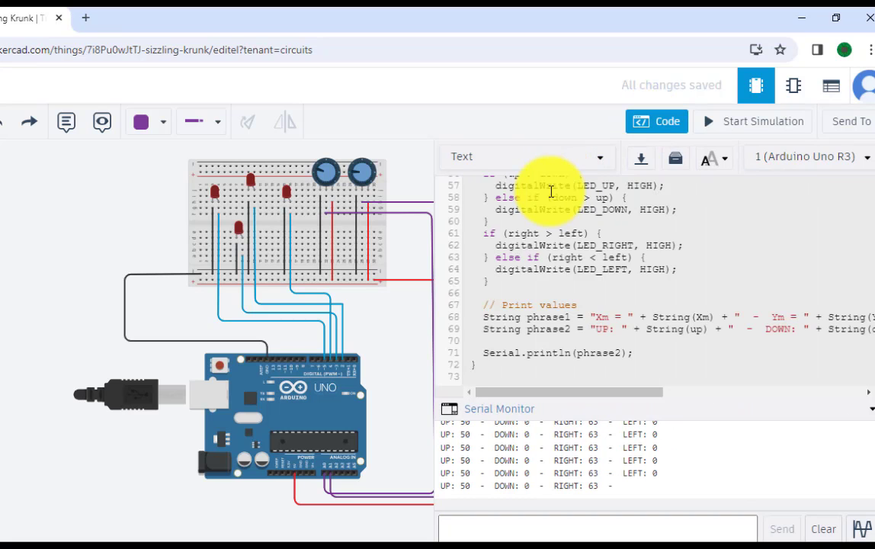
scroll(560, 293, "up", 7)
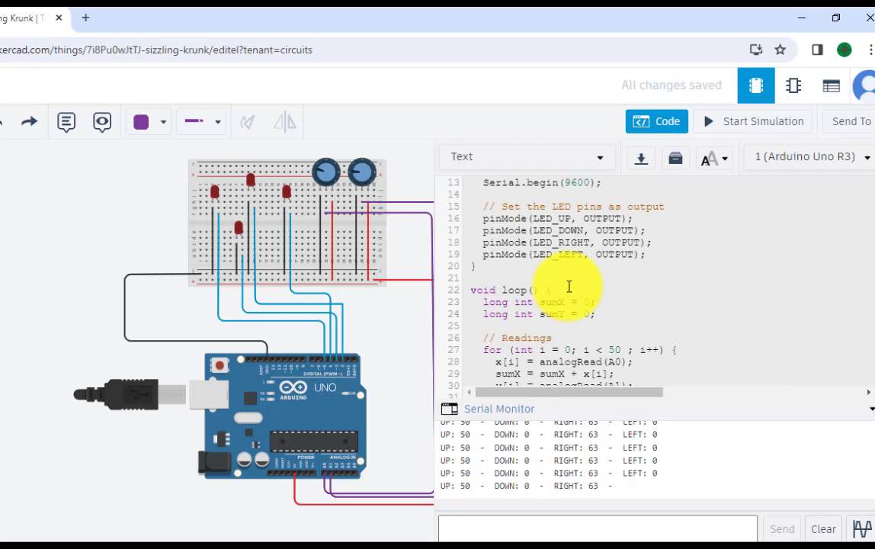
scroll(568, 286, "down", 3)
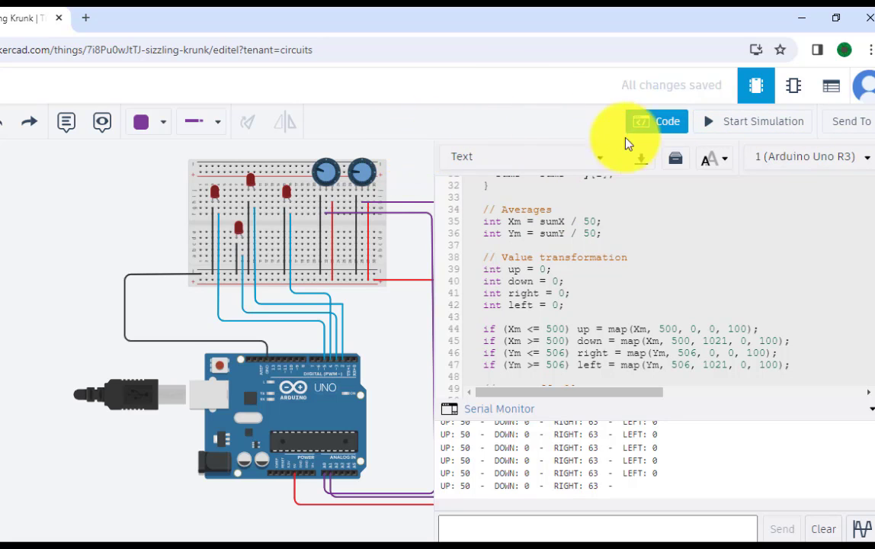
left_click(660, 124)
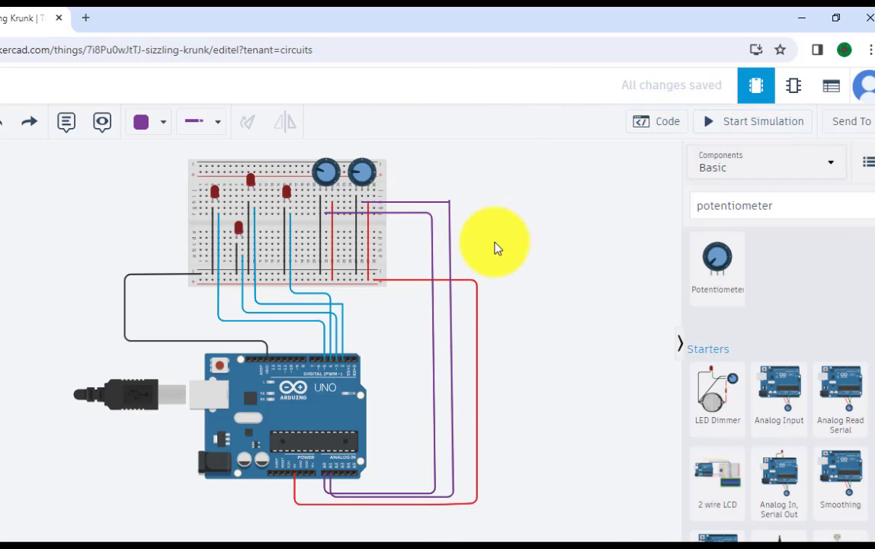
left_click_drag(494, 248, 546, 242)
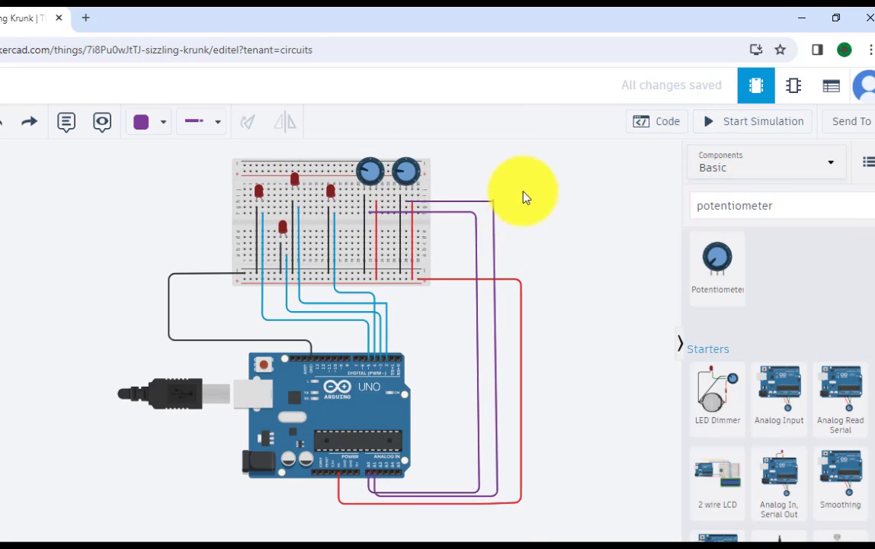
mouse_move(524, 195)
left_mouse_down()
mouse_move(537, 225)
mouse_move(535, 201)
left_mouse_up()
left_click_drag(380, 172, 440, 54)
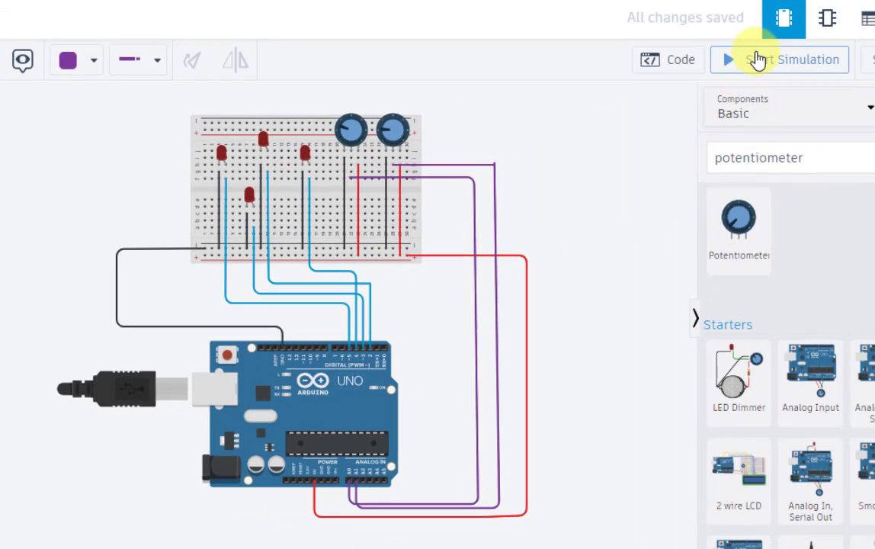
- Start the simulation and turn the left and right potentiometer knobs, watching which LEDs light
left_click(755, 60)
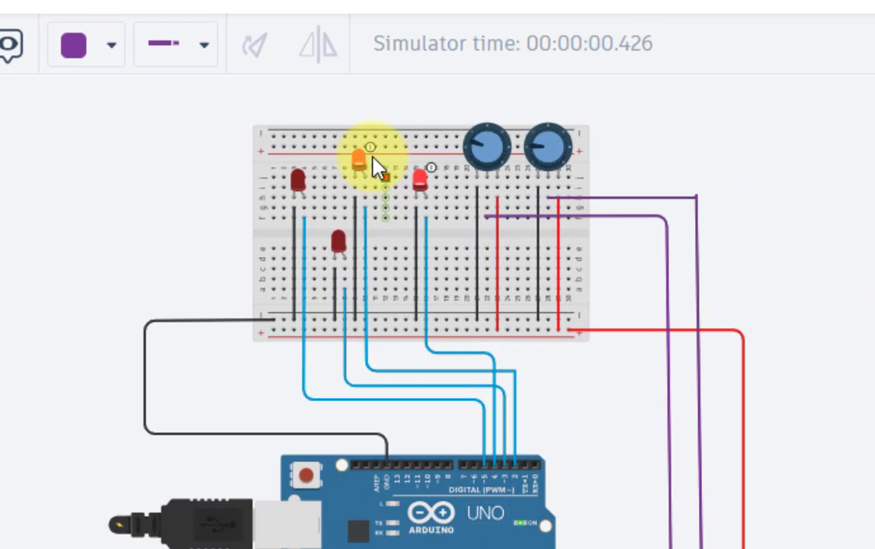
mouse_move(363, 161)
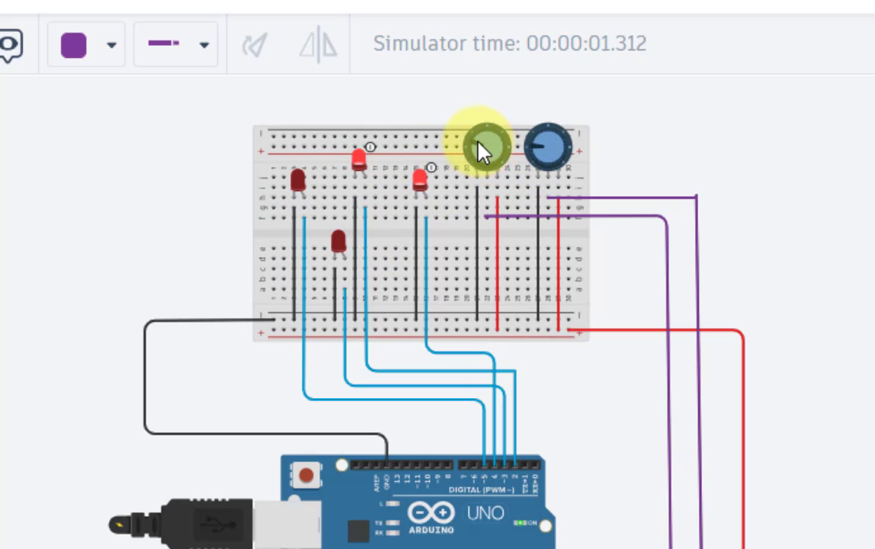
left_click_drag(487, 156, 507, 161)
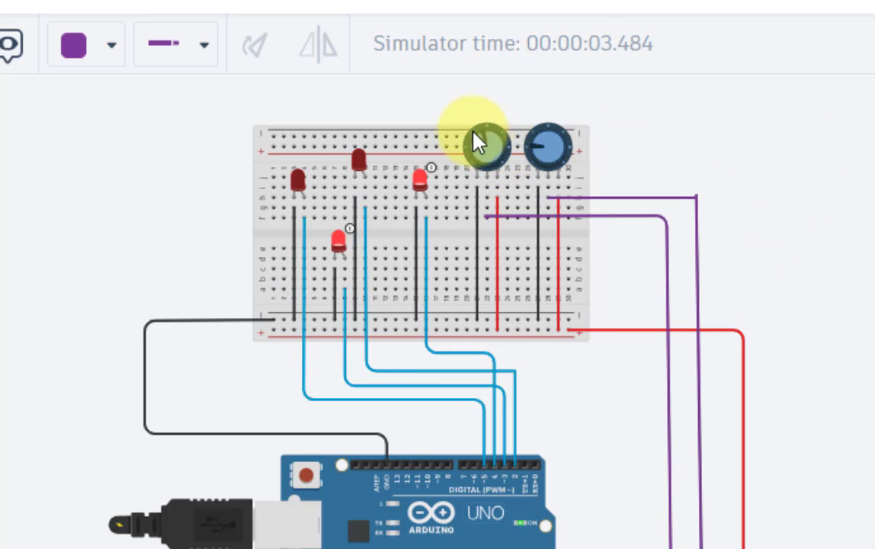
left_click_drag(466, 143, 453, 126)
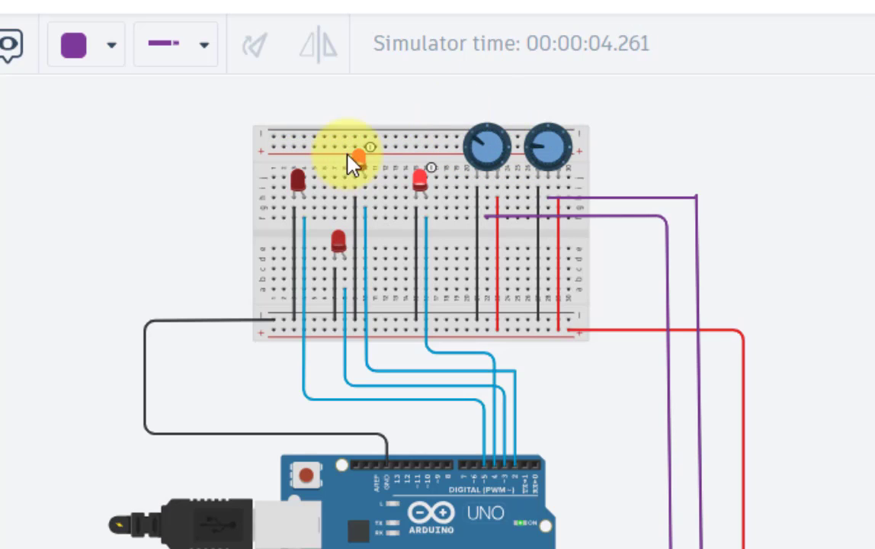
left_click_drag(360, 146, 569, 156)
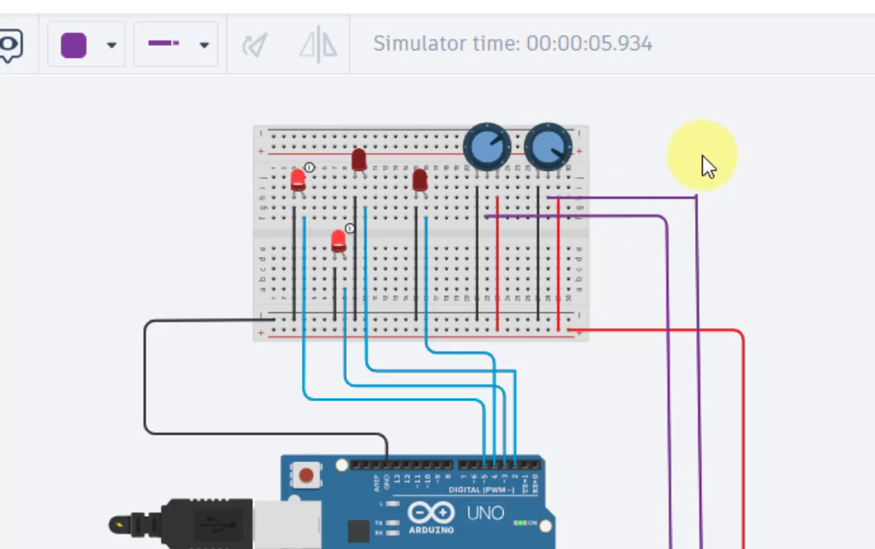
mouse_move(556, 156)
left_mouse_down()
mouse_move(561, 162)
mouse_move(549, 138)
mouse_move(535, 157)
mouse_move(566, 140)
left_mouse_up()
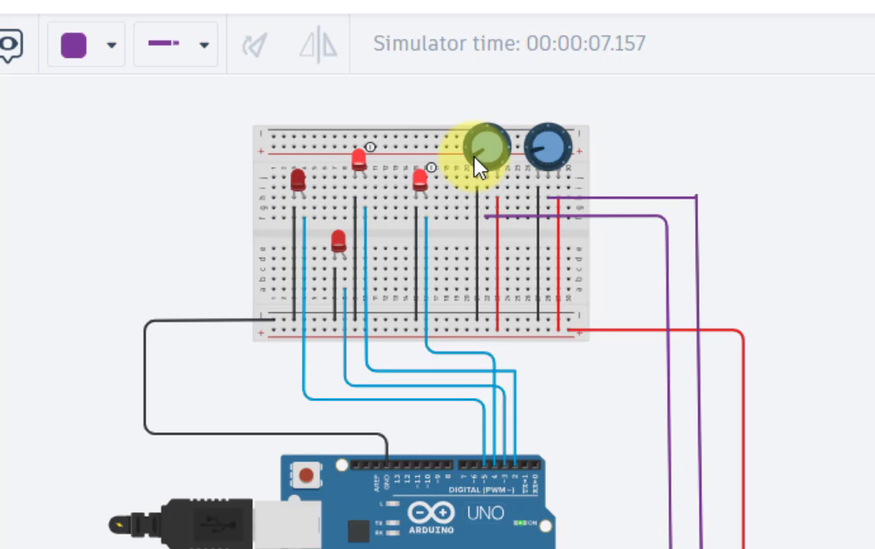
left_click_drag(478, 164, 515, 146)
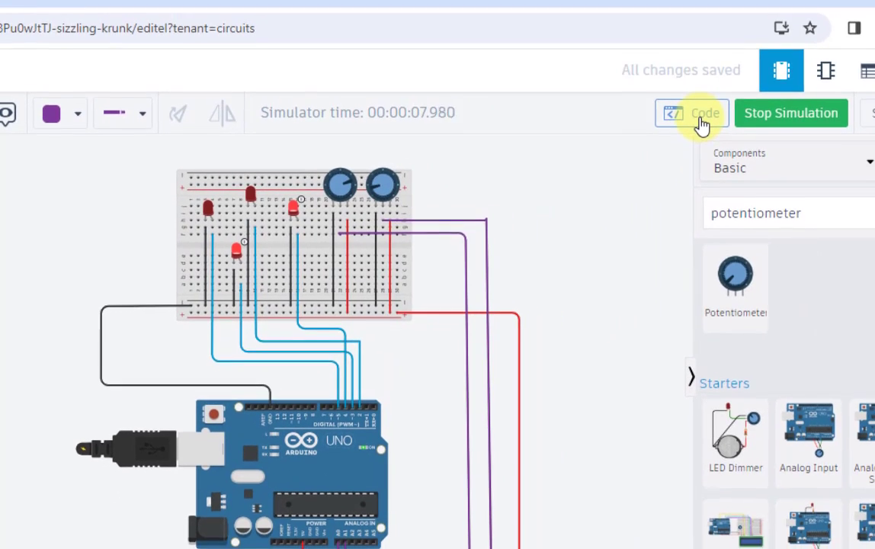
- Show the Serial Monitor and turn both potentiometers until DOWN and LEFT read 68
left_click(695, 120)
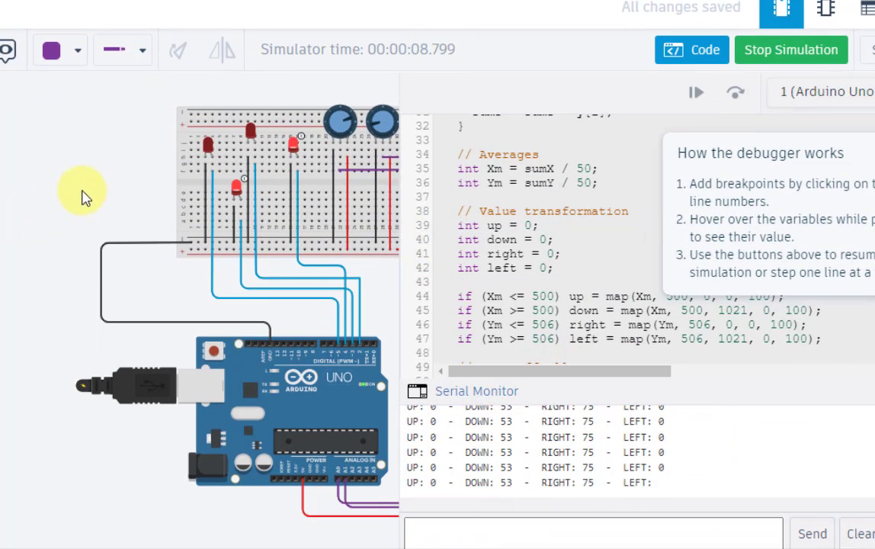
left_click_drag(84, 197, 35, 205)
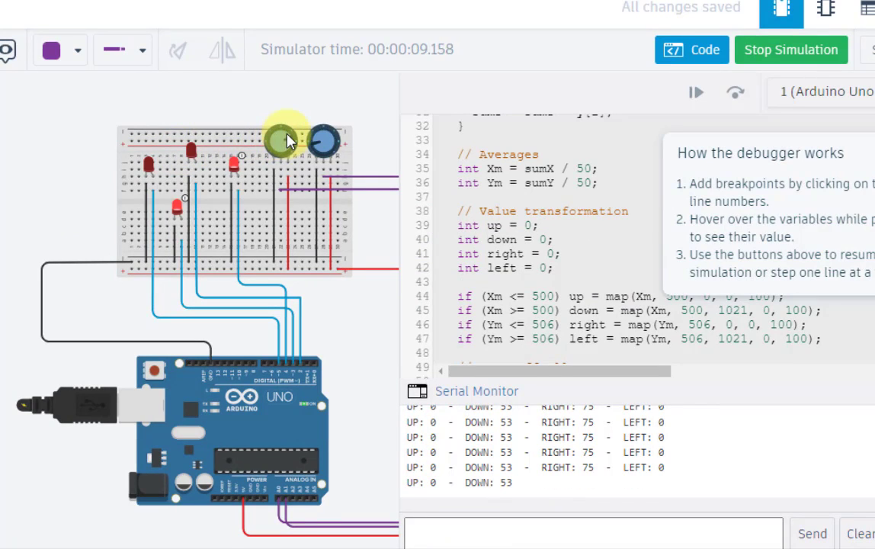
left_click_drag(288, 141, 273, 129)
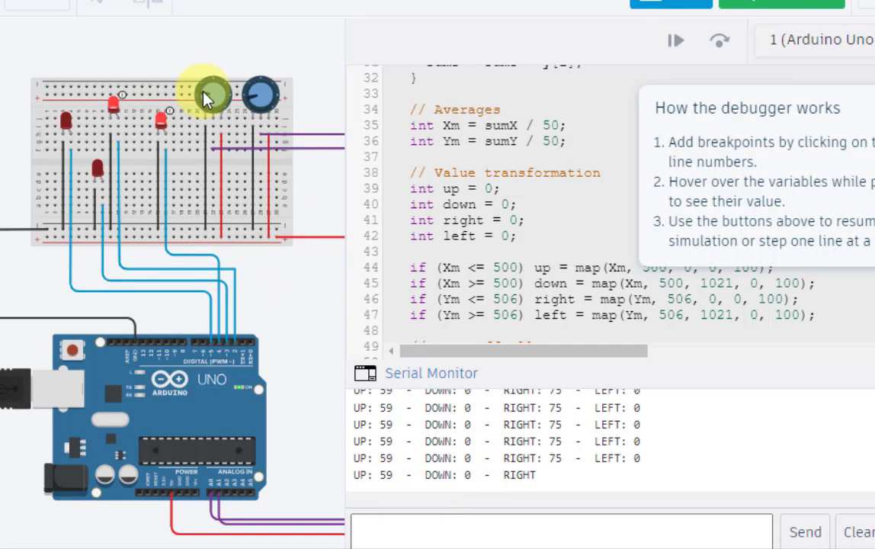
left_click_drag(224, 101, 229, 107)
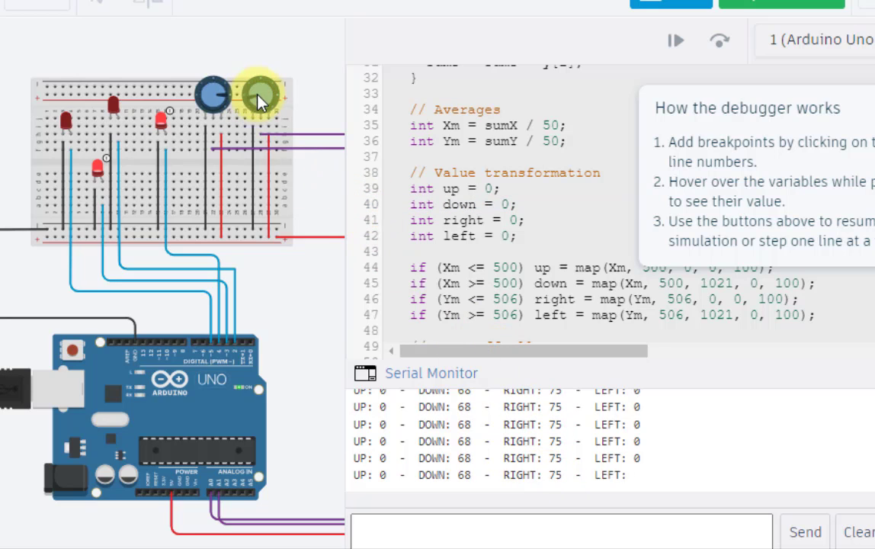
left_click_drag(256, 103, 282, 110)
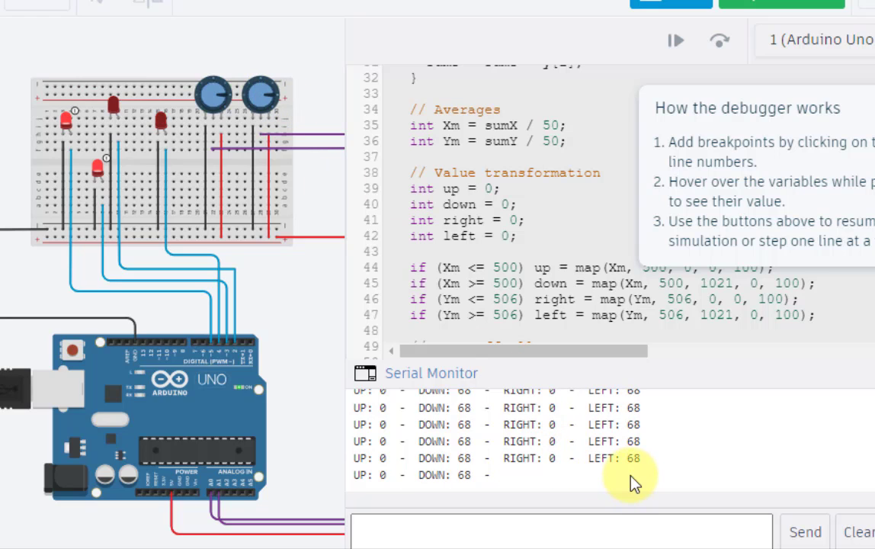